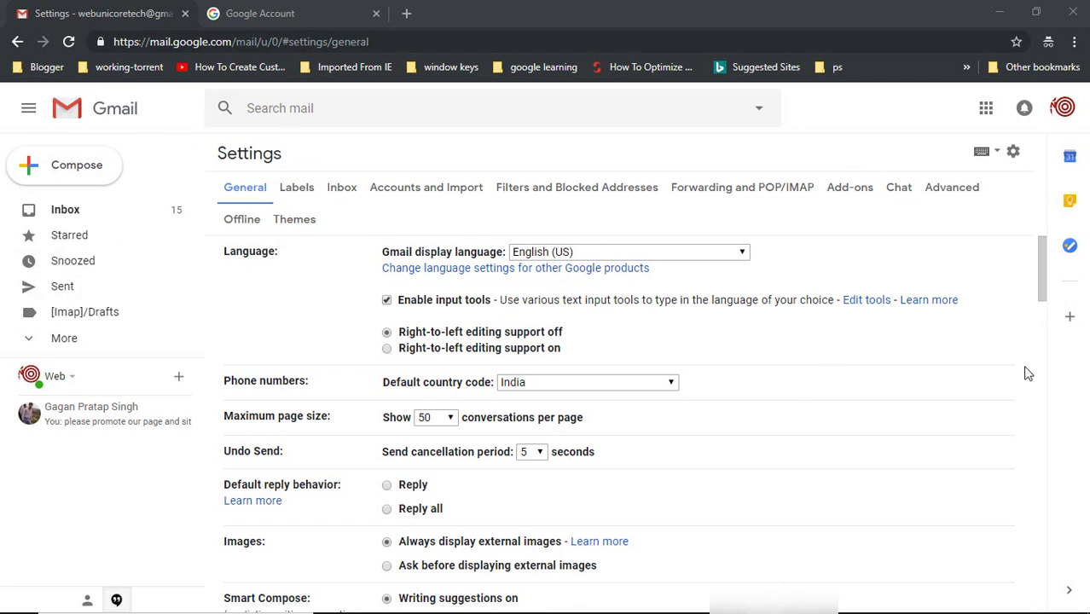
- Open Gmail's full Settings page on the General tab from the gear menu
left_click(1014, 154)
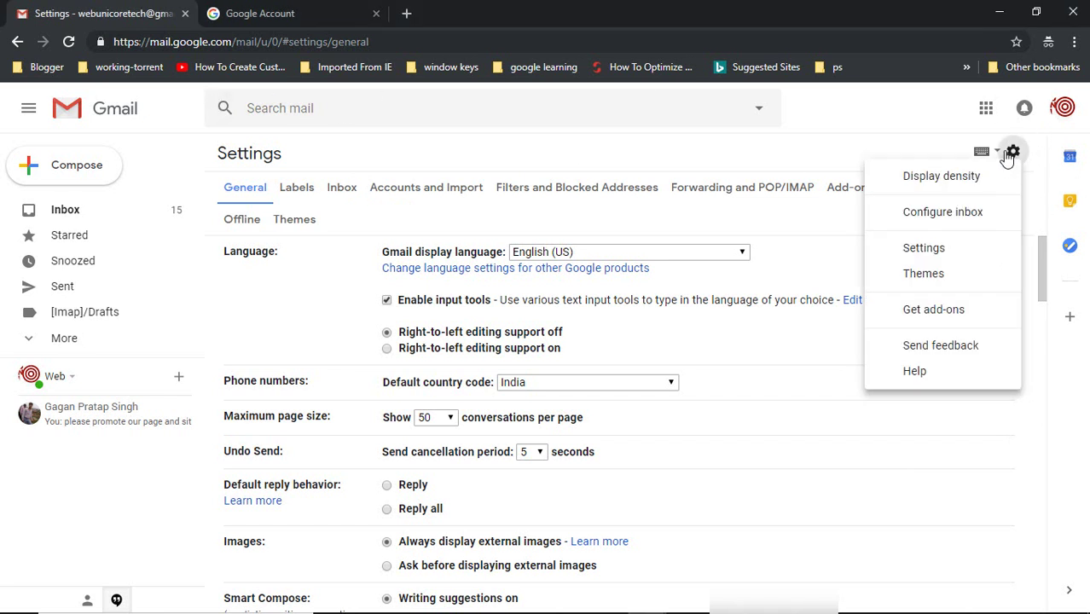
left_click(947, 254)
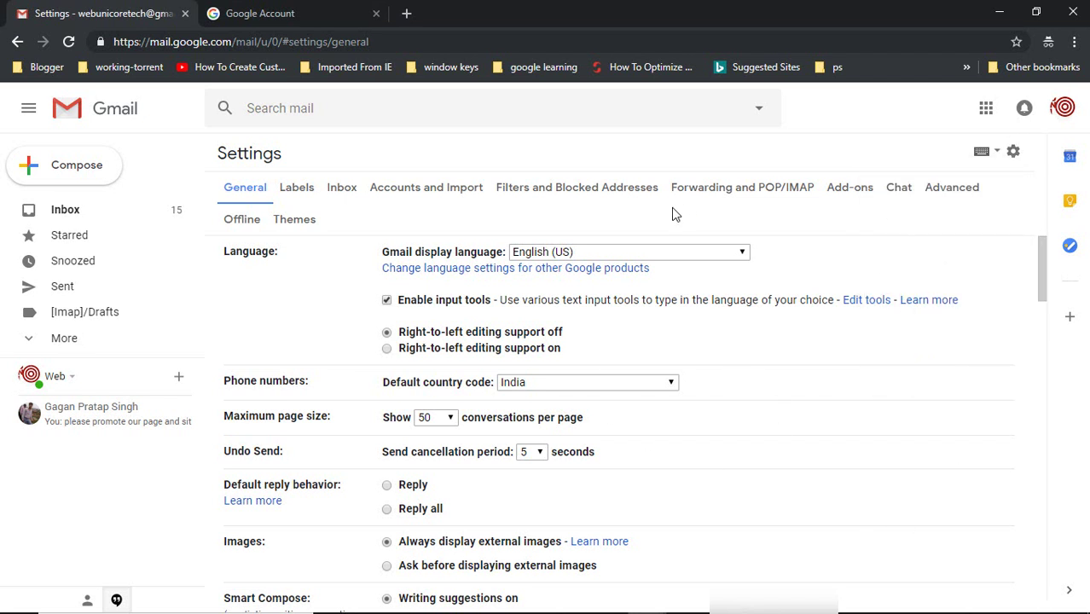
- Switch to the Forwarding and POP/IMAP tab and check the POP download and IMAP sections
left_click(777, 197)
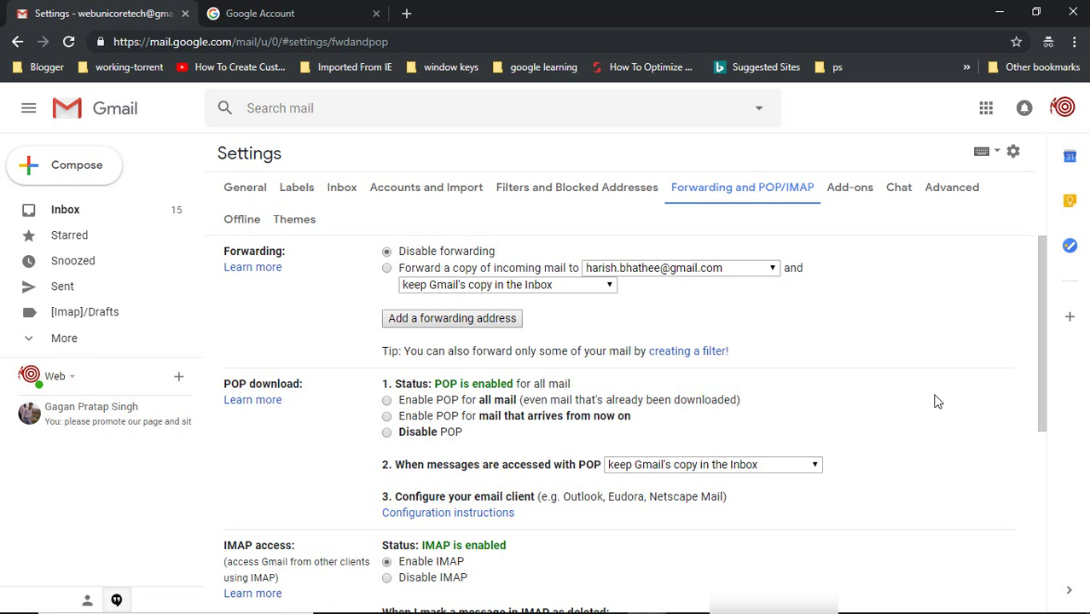
scroll(700, 369, "down", 1)
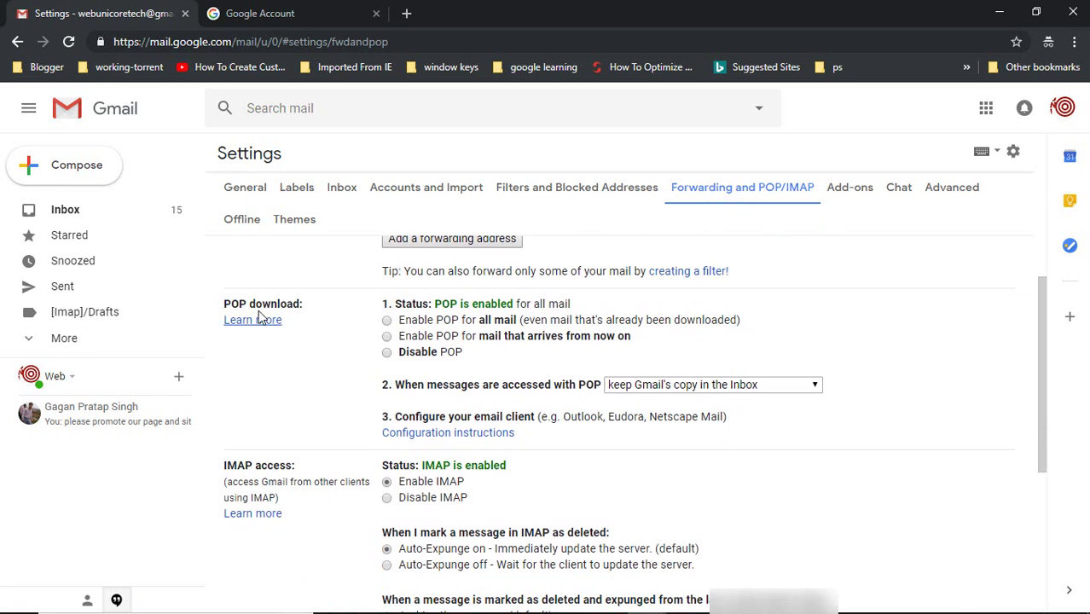
left_click_drag(225, 304, 246, 305)
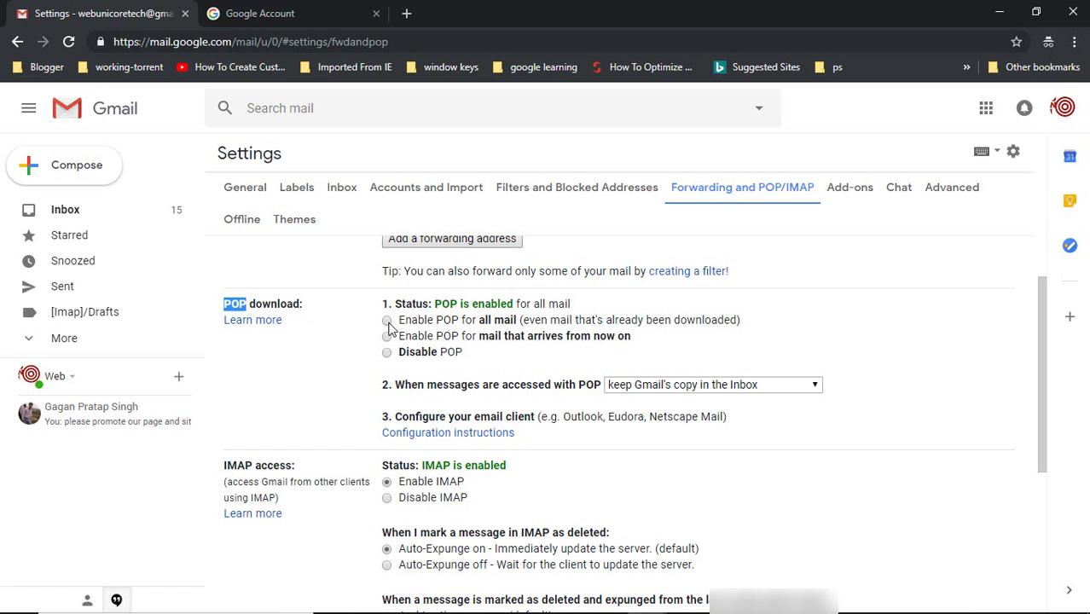
- Open the POP and IMAP Configuration instructions links in new tabs, then view the POP help page
right_click(488, 433)
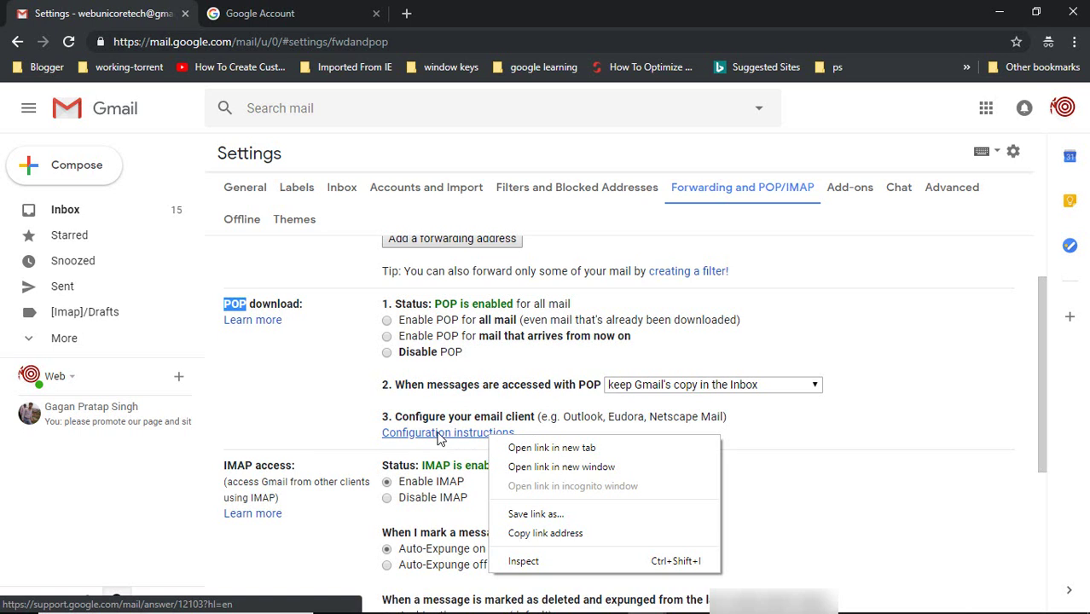
left_click(535, 453)
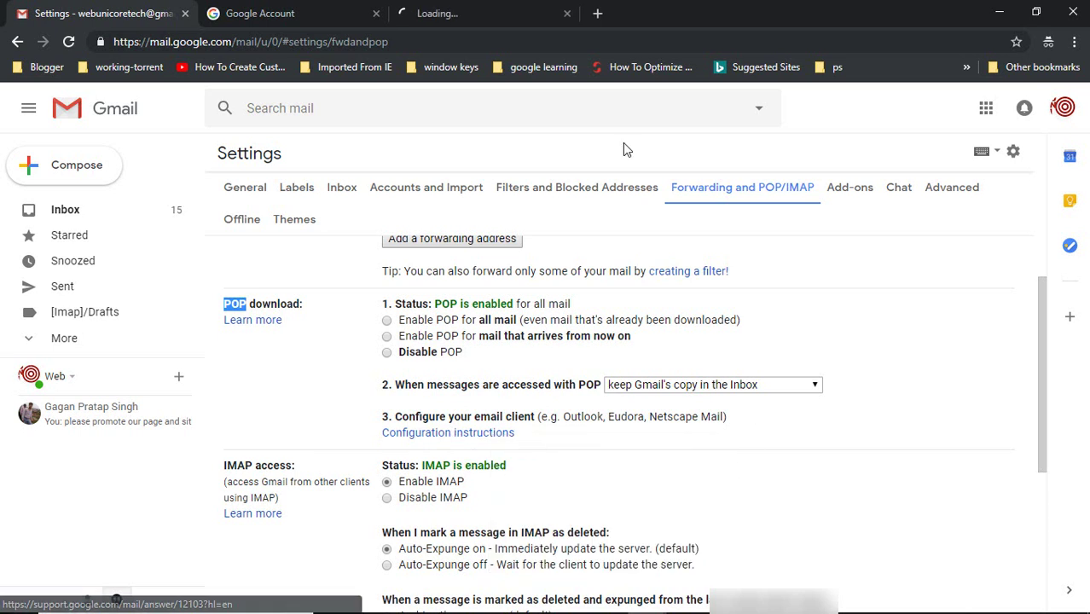
scroll(481, 564, "down", 1)
scroll(480, 564, "down", 2)
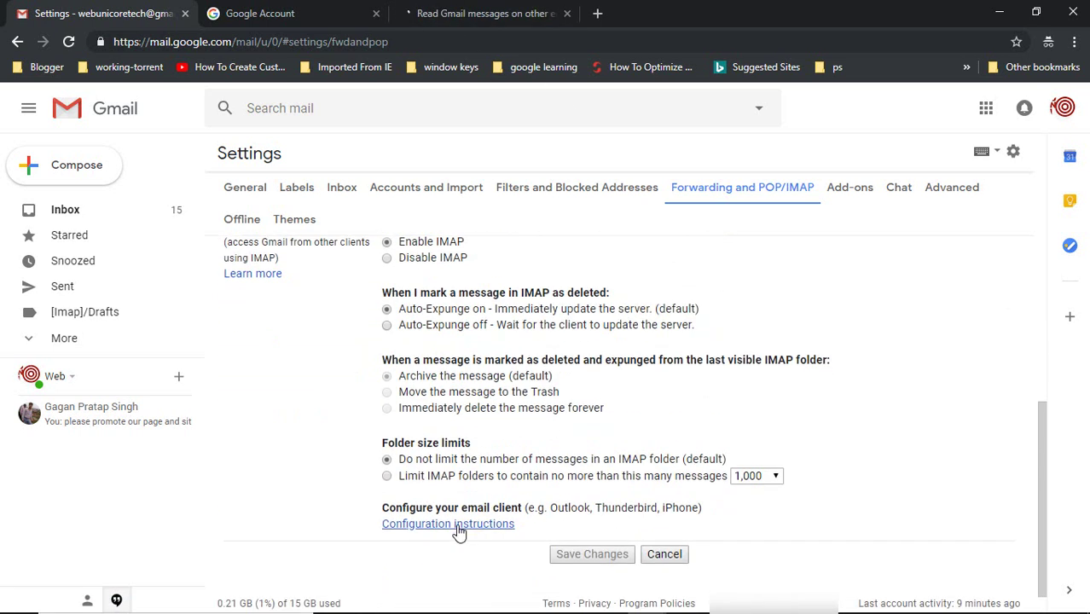
right_click(457, 527)
left_click(524, 406)
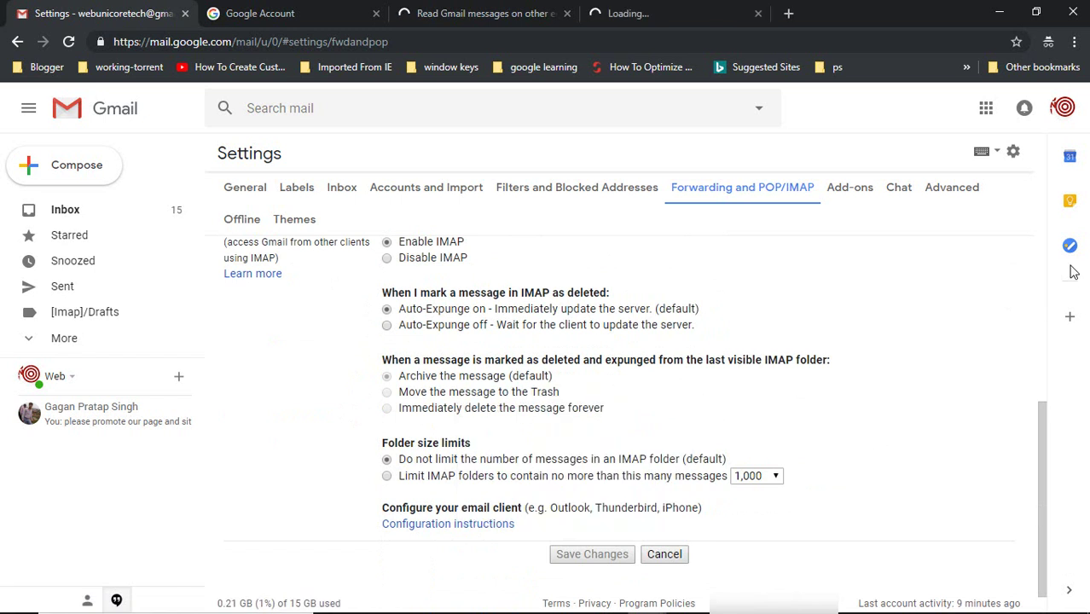
scroll(844, 444, "up", 2)
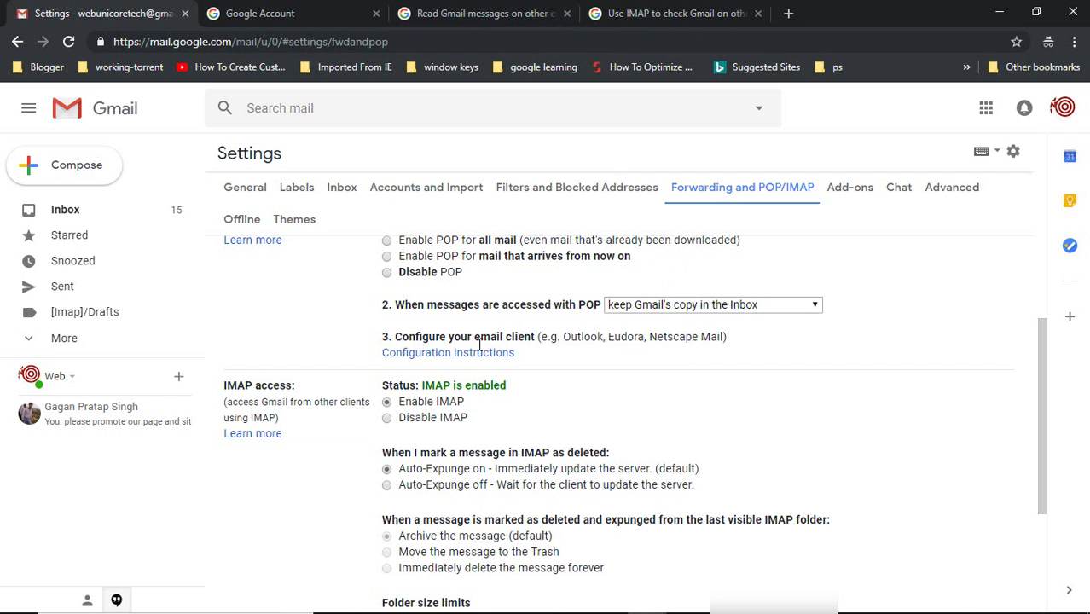
scroll(519, 479, "down", 1)
scroll(404, 337, "down", 1)
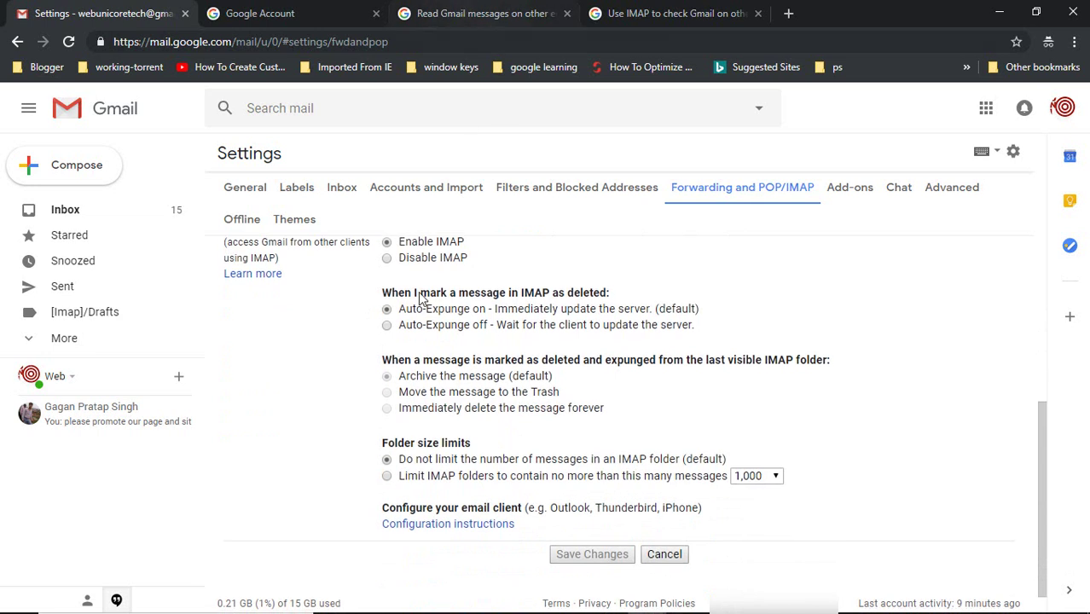
left_click(484, 13)
- Review the incoming pop.gmail.com and outgoing smtp.gmail.com server, SSL and port settings
scroll(435, 489, "down", 1)
scroll(435, 489, "down", 4)
scroll(479, 365, "up", 1)
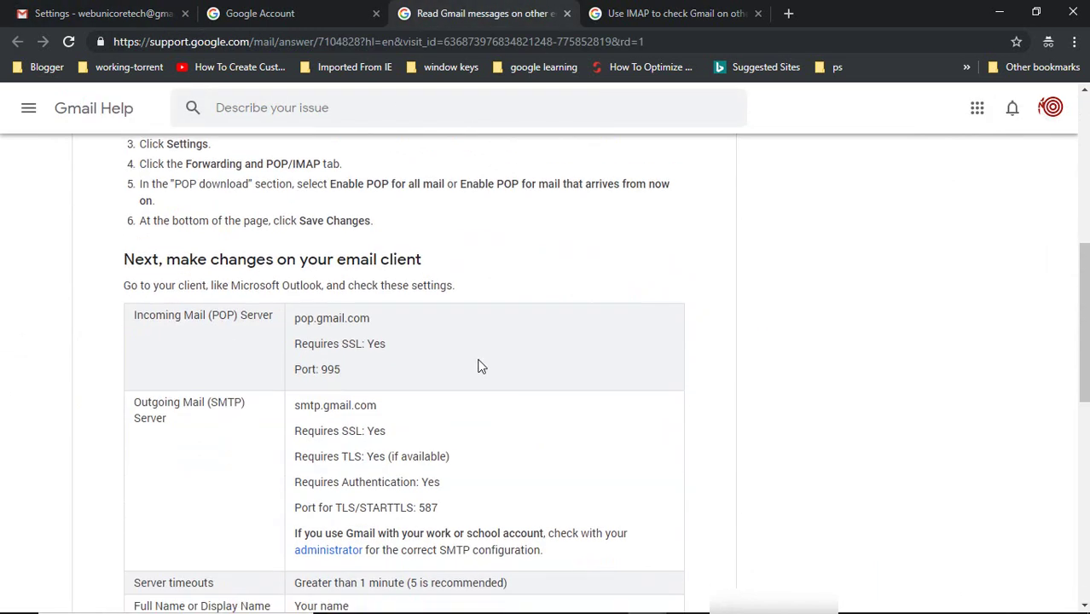
scroll(224, 266, "down", 2)
scroll(193, 266, "up", 1)
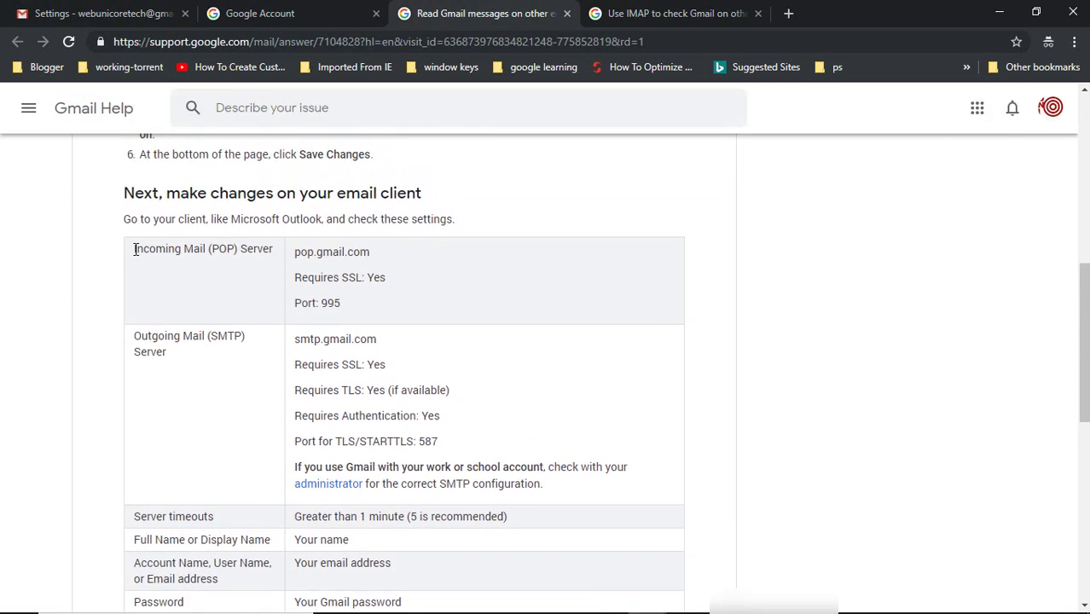
left_click_drag(135, 249, 266, 249)
left_click_drag(140, 336, 231, 389)
left_click(231, 389)
left_click_drag(137, 249, 488, 319)
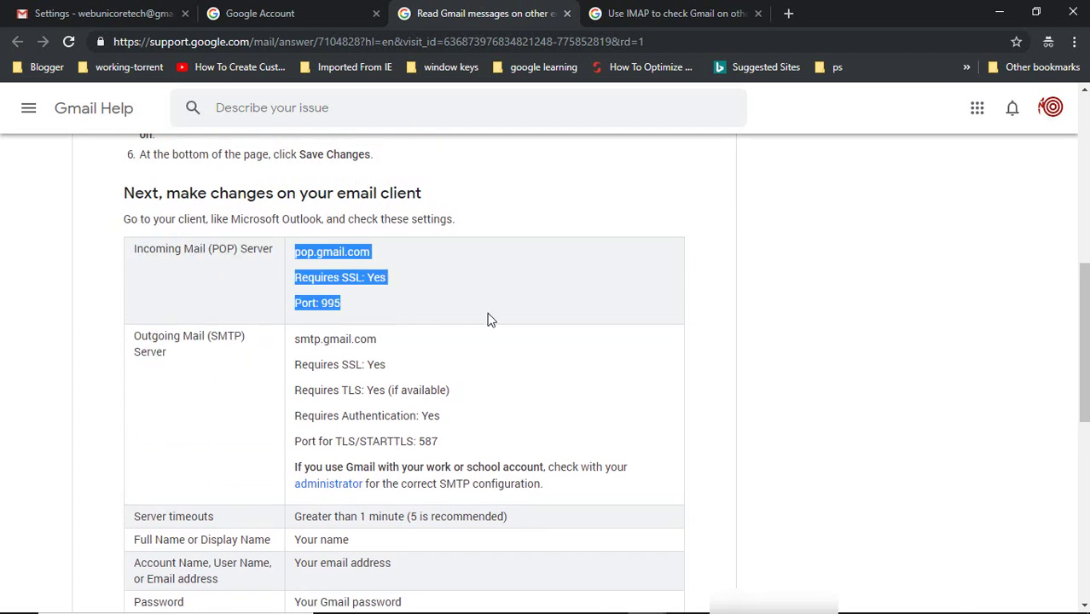
left_click_drag(135, 335, 220, 390)
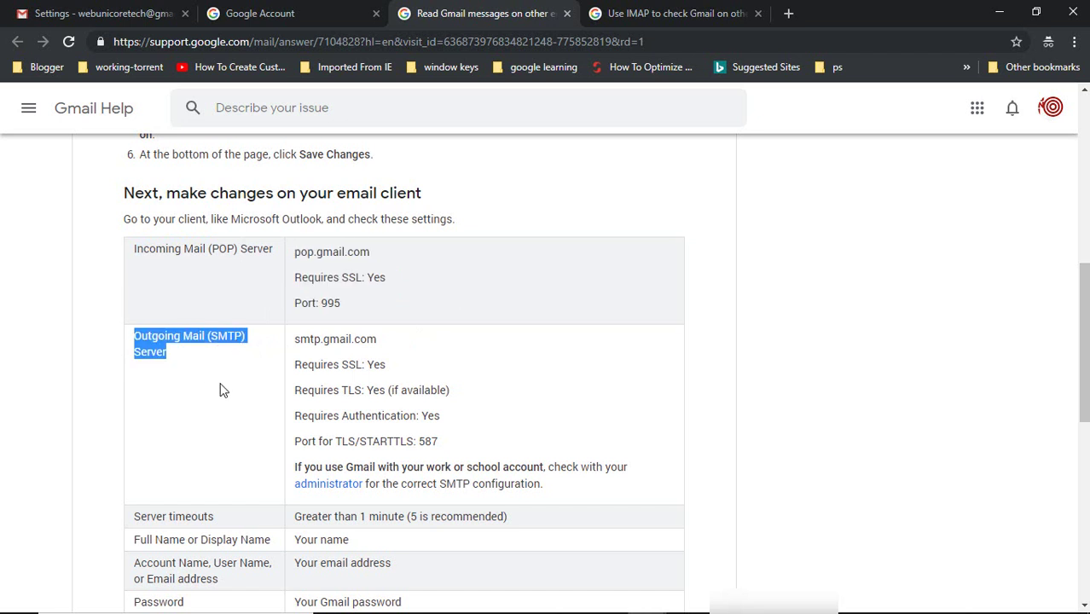
- Close both the IMAP and POP instruction help pages
scroll(261, 421, "up", 3)
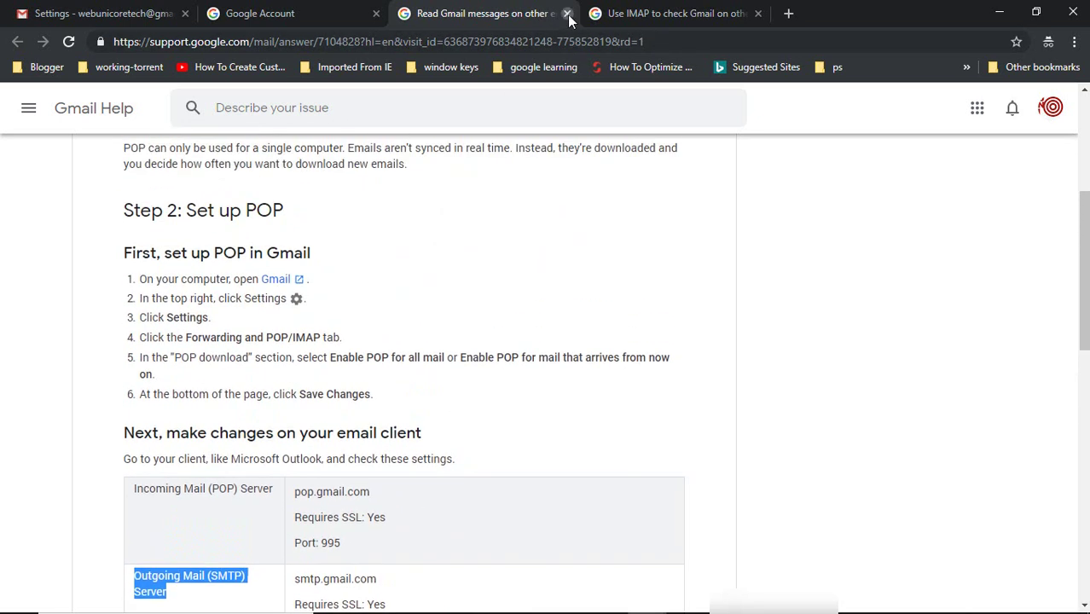
left_click(758, 15)
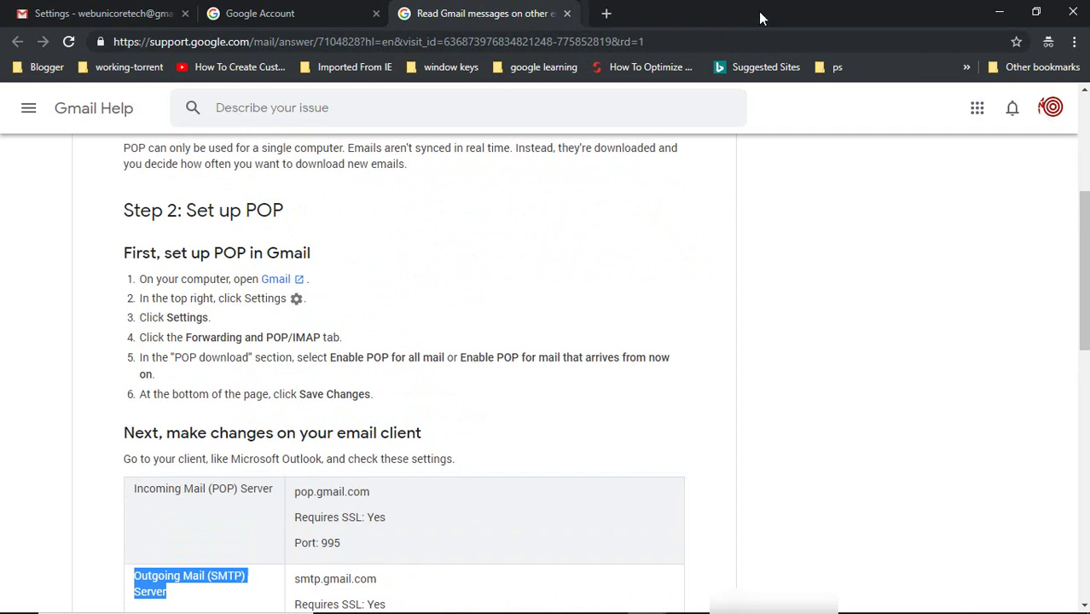
left_click(567, 14)
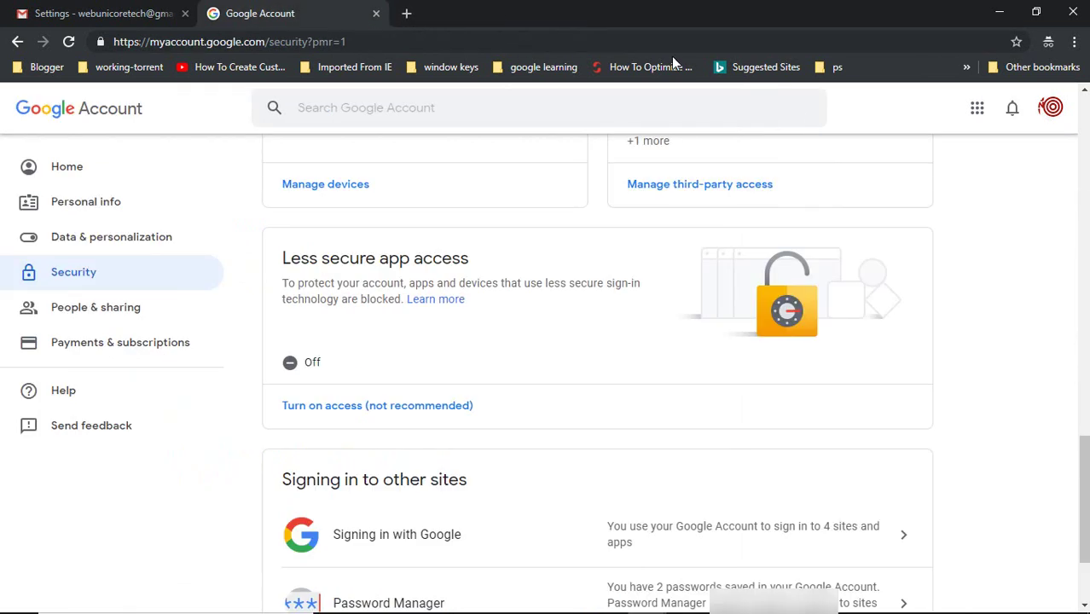
- Back on Forwarding and POP/IMAP, confirm POP and IMAP are on with unlimited IMAP folder sizes
left_click(116, 12)
right_click(436, 275)
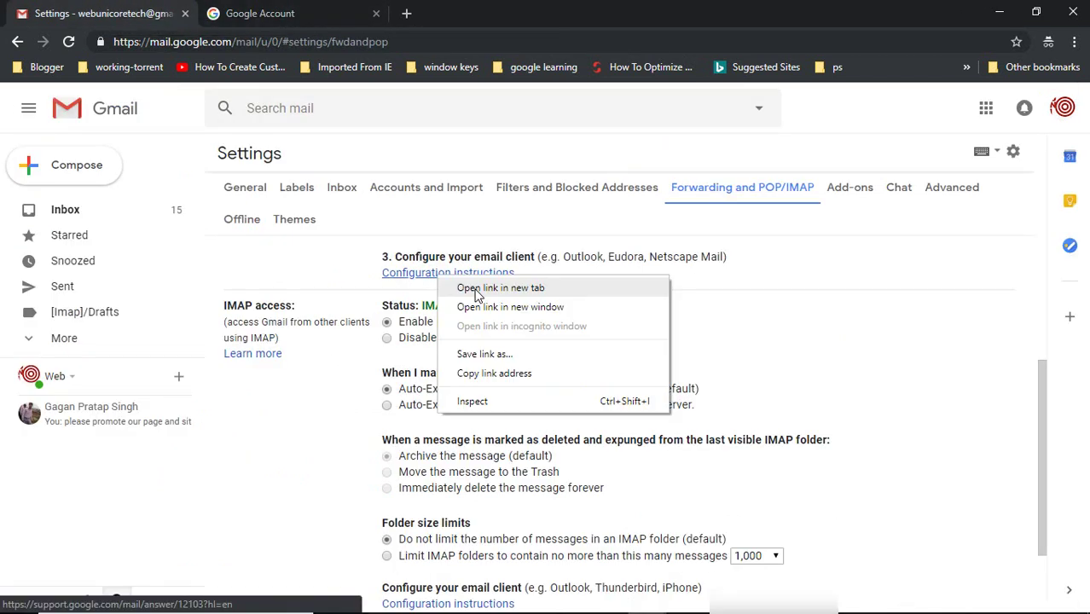
left_click(928, 309)
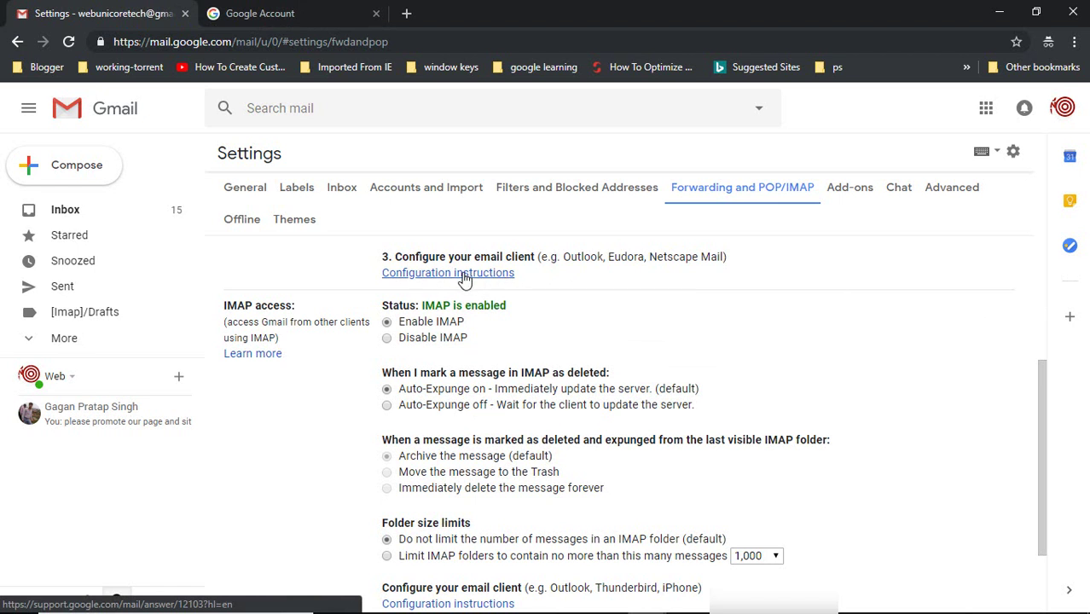
scroll(808, 370, "down", 1)
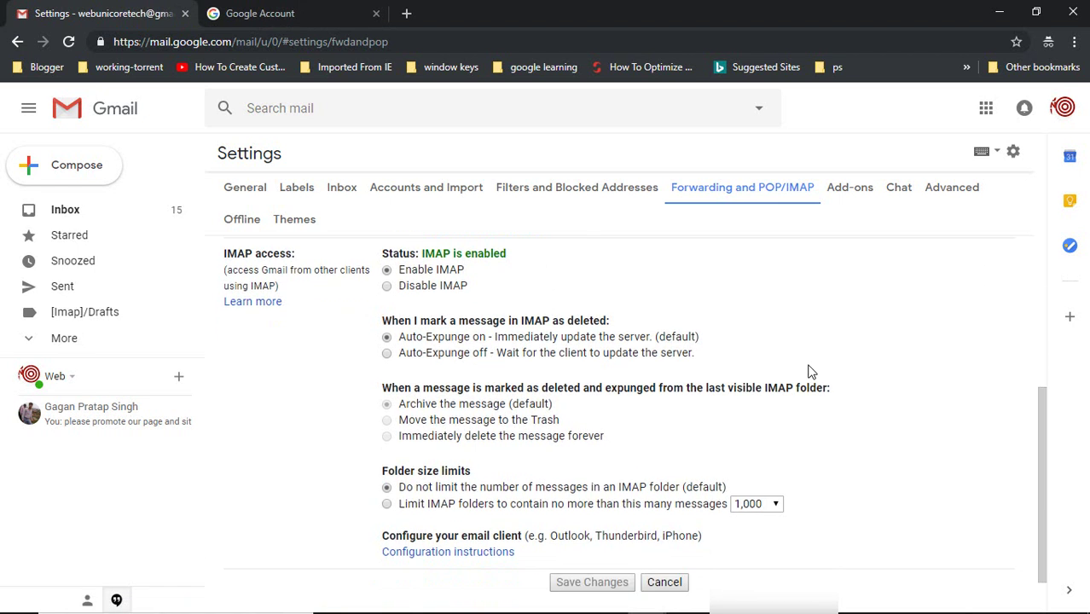
scroll(425, 362, "up", 1)
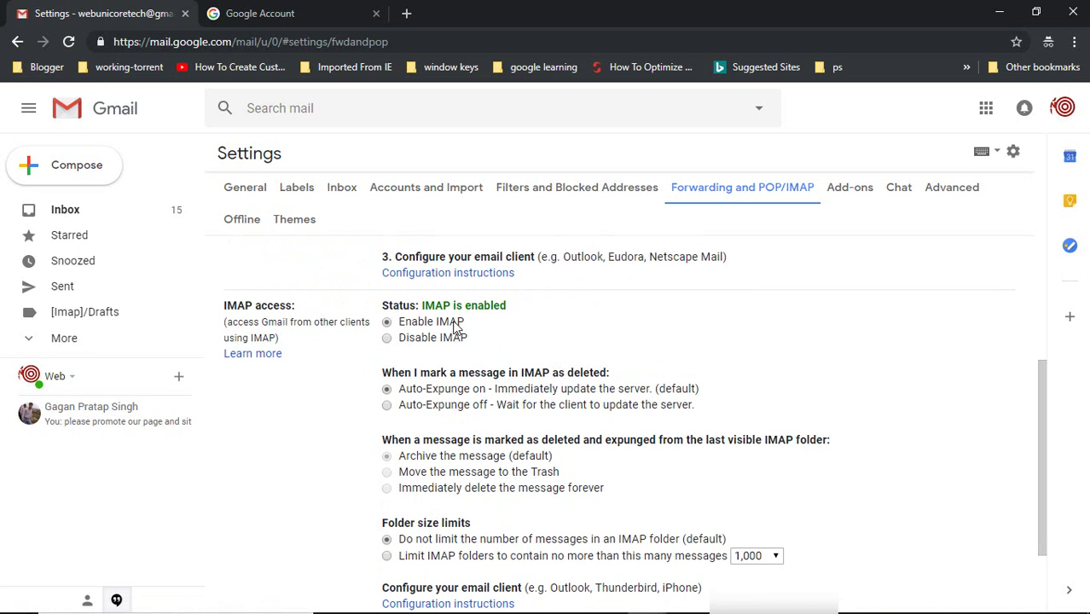
scroll(523, 341, "up", 2)
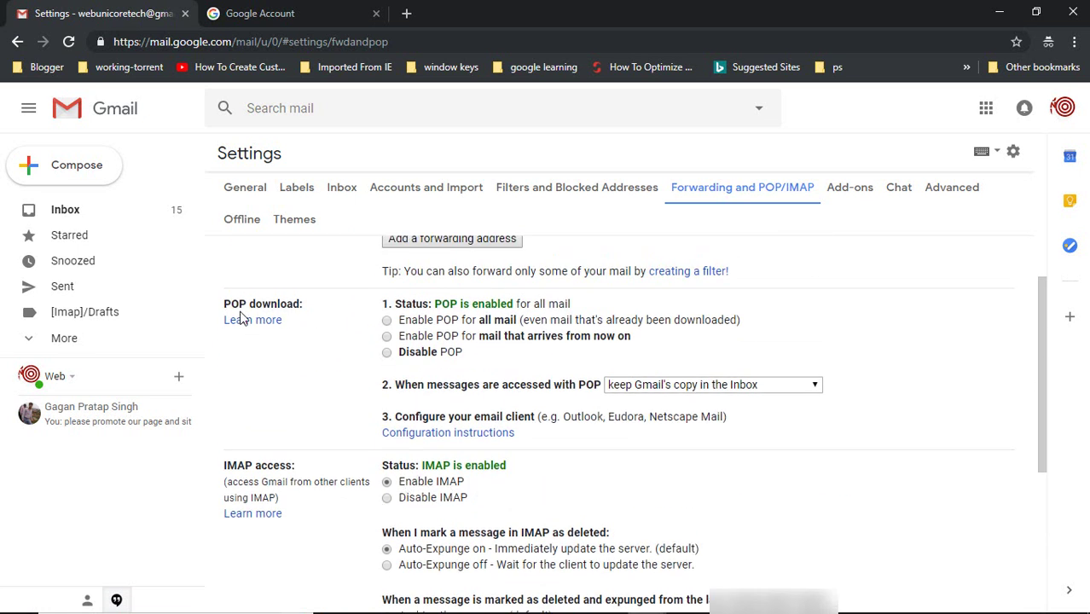
scroll(495, 493, "down", 3)
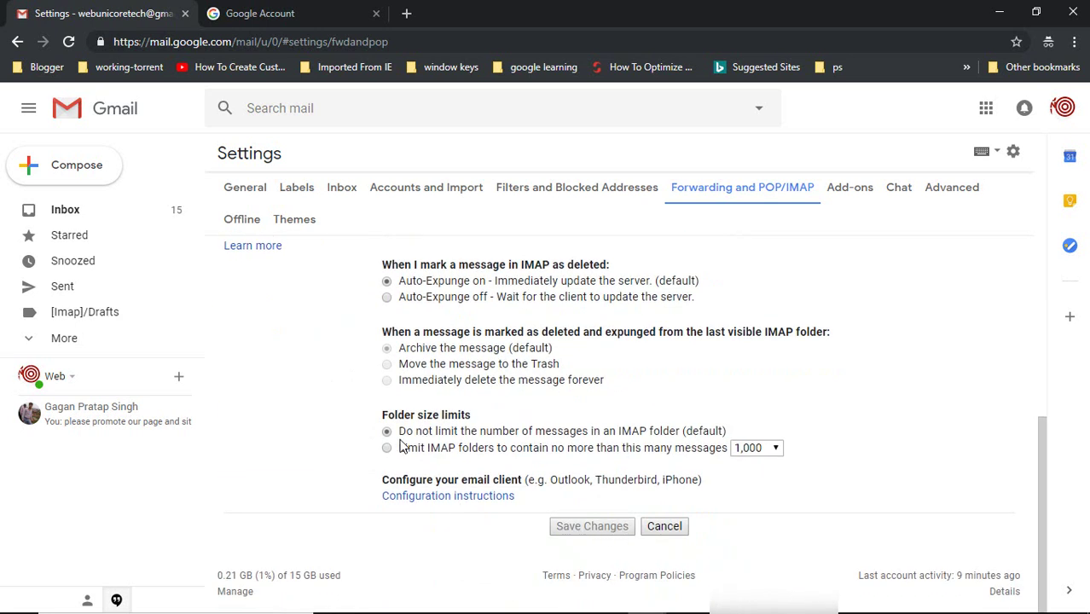
left_click_drag(401, 438, 536, 435)
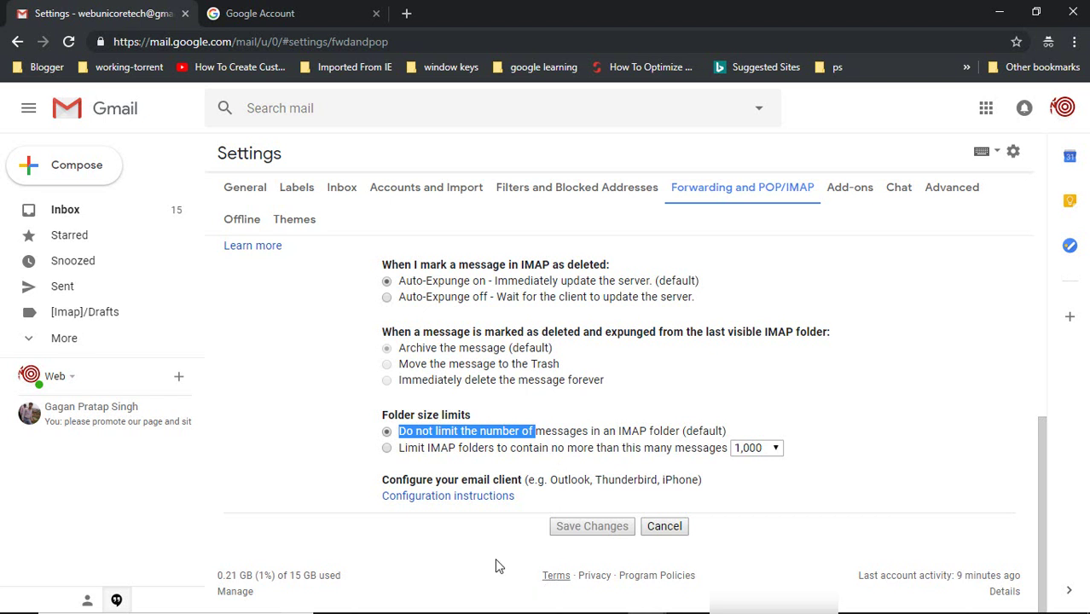
scroll(670, 511, "up", 4)
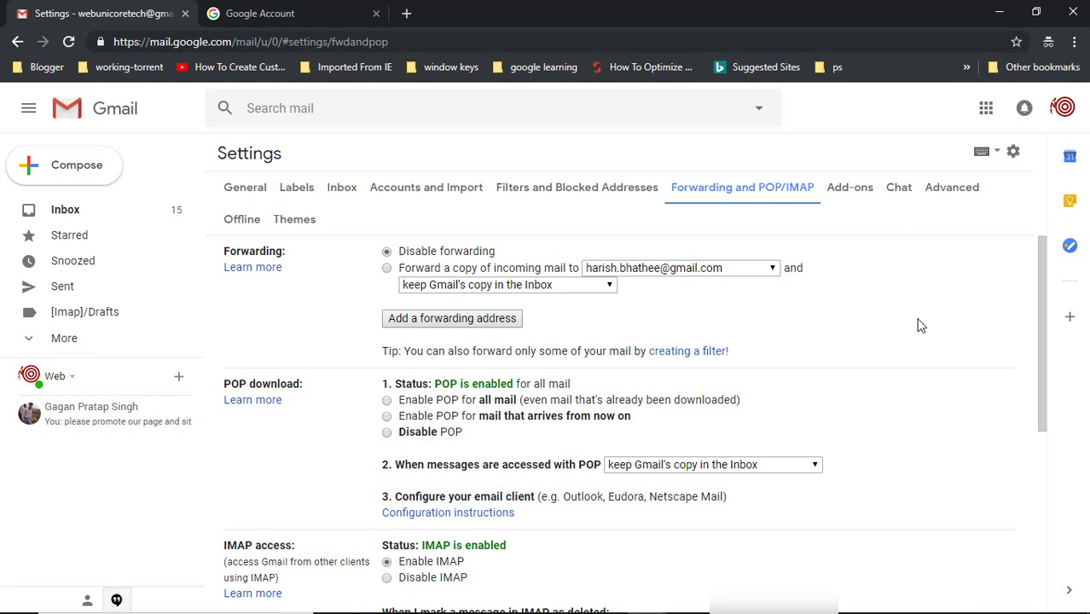
- Open Google Account from the profile avatar menu and close the duplicate tab
left_click(1062, 107)
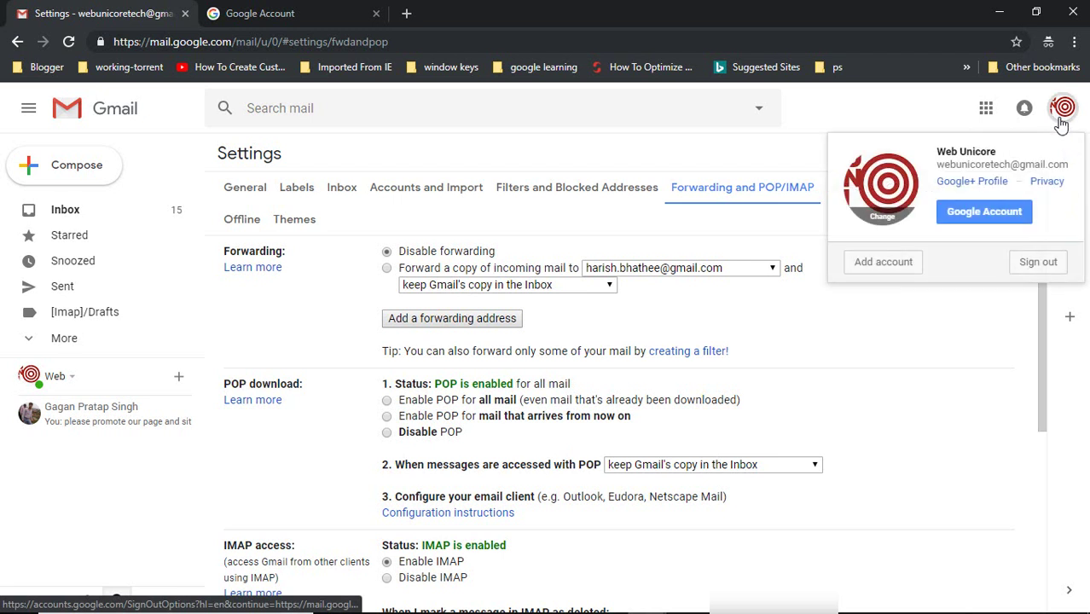
left_click(985, 212)
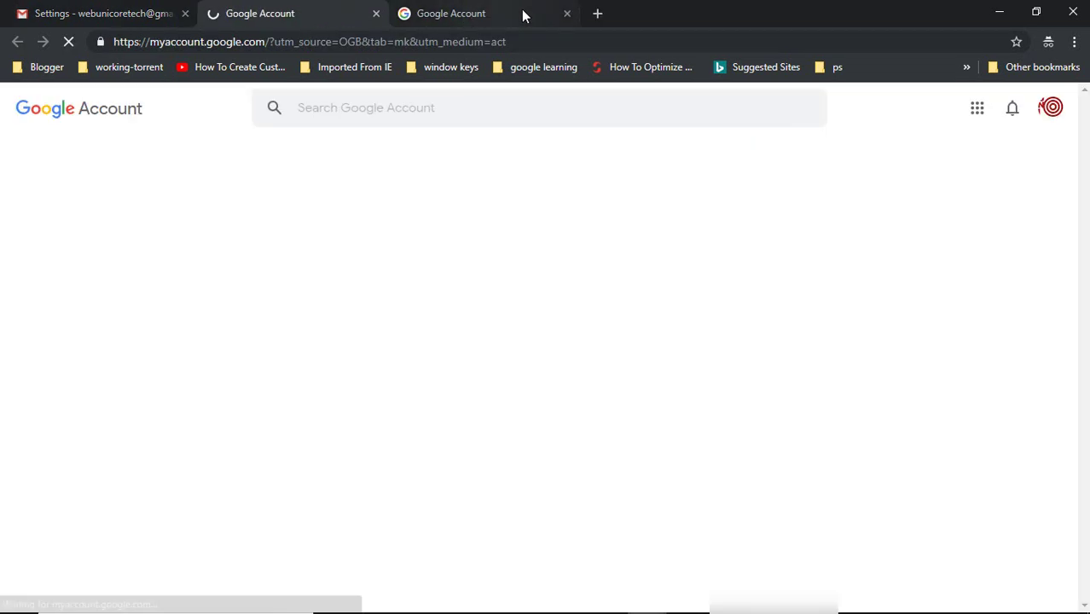
left_click(567, 13)
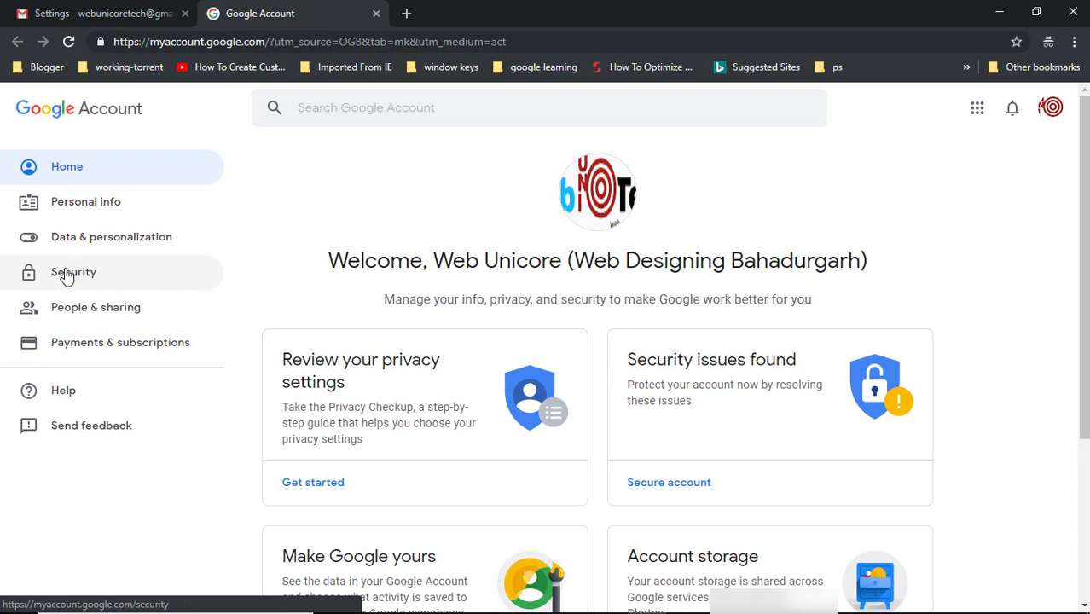
- Go to the Security page and scroll to the Less secure app access card, showing Off
left_click(129, 276)
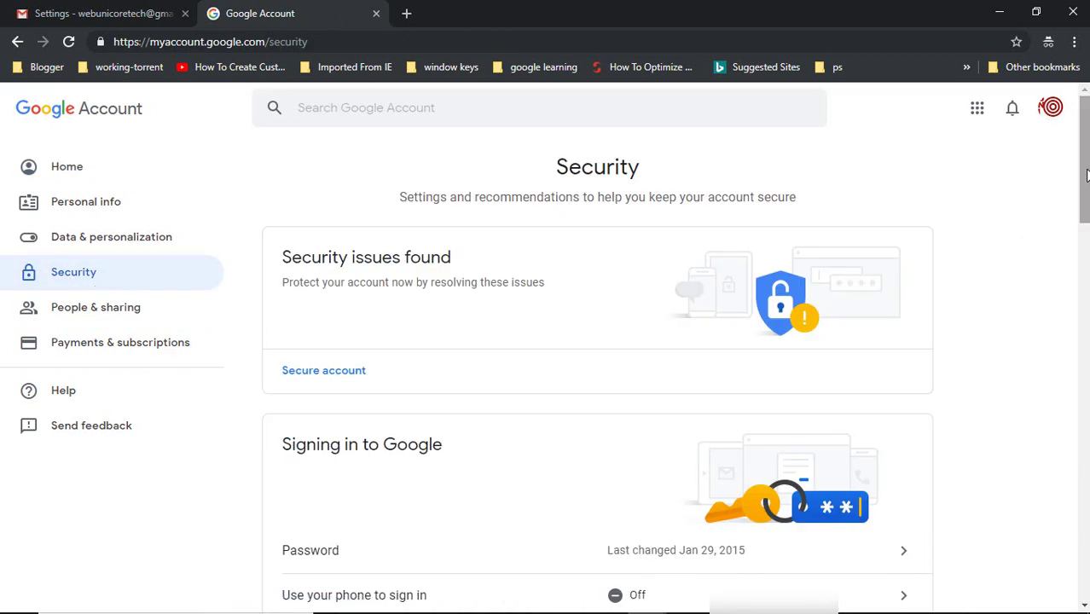
left_click_drag(1085, 175, 1085, 519)
left_click_drag(282, 245, 472, 249)
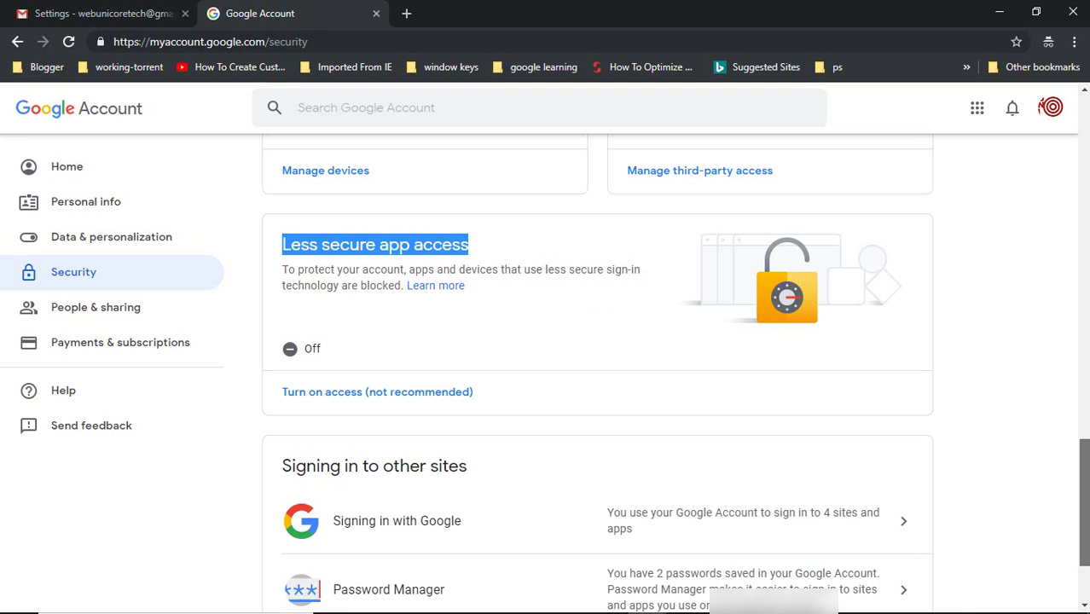
scroll(1032, 223, "up", 15)
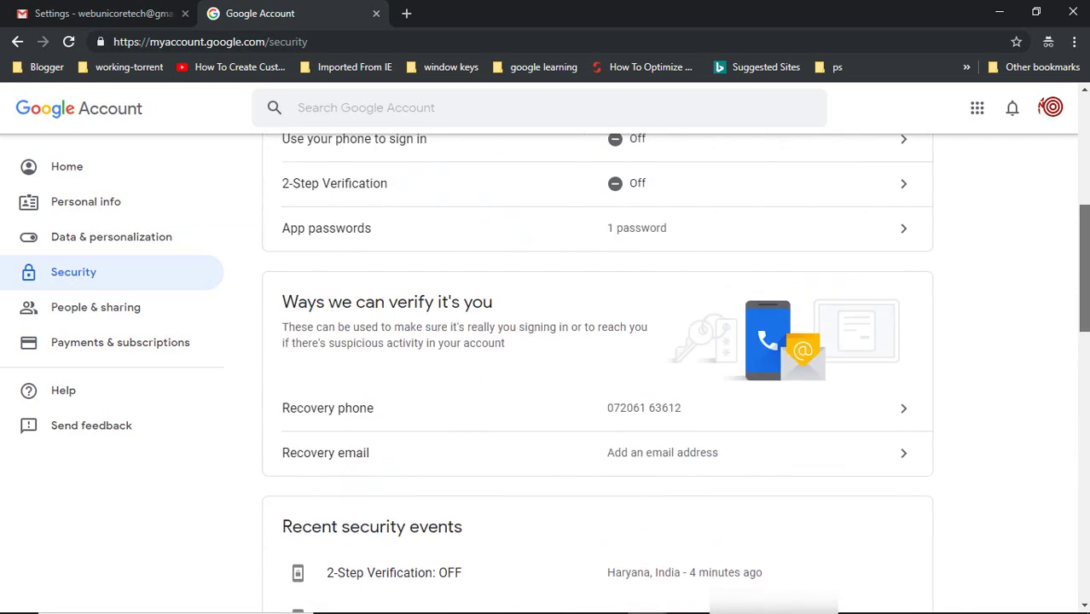
scroll(585, 452, "up", 1)
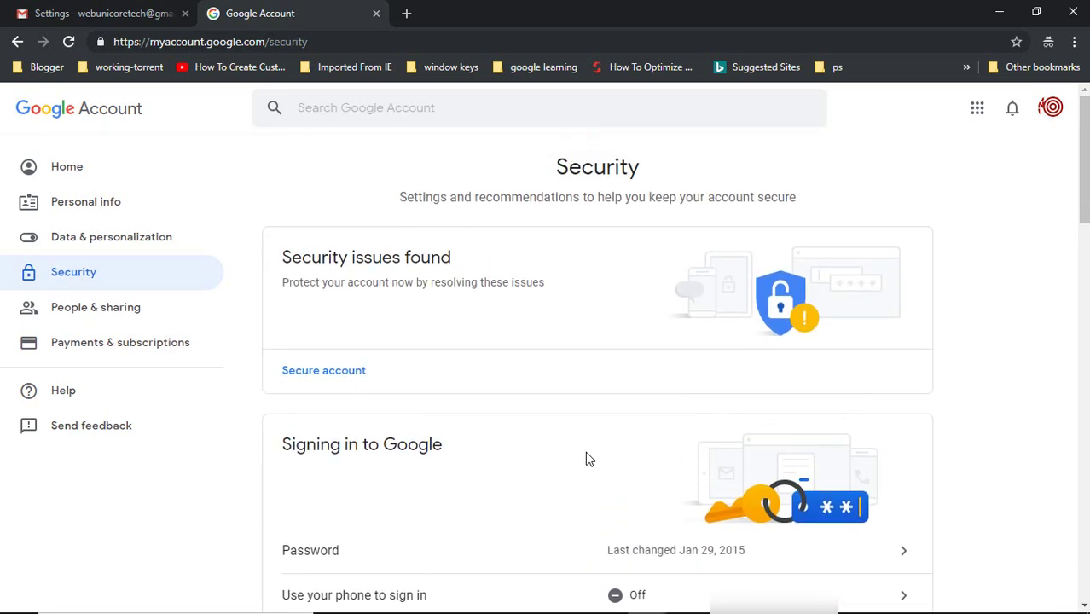
scroll(591, 461, "down", 4)
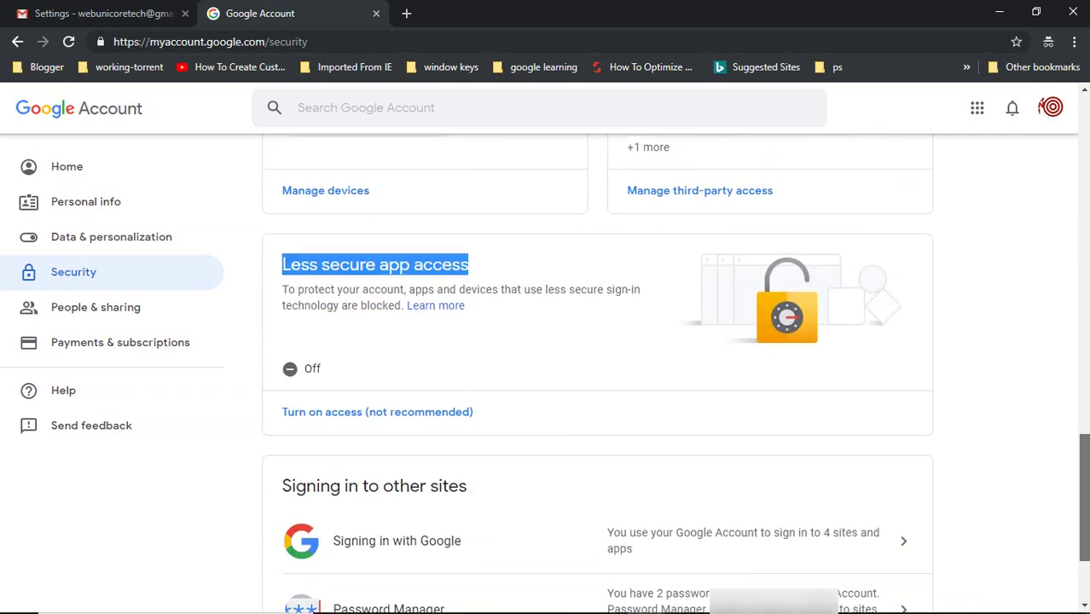
scroll(443, 243, "down", 1)
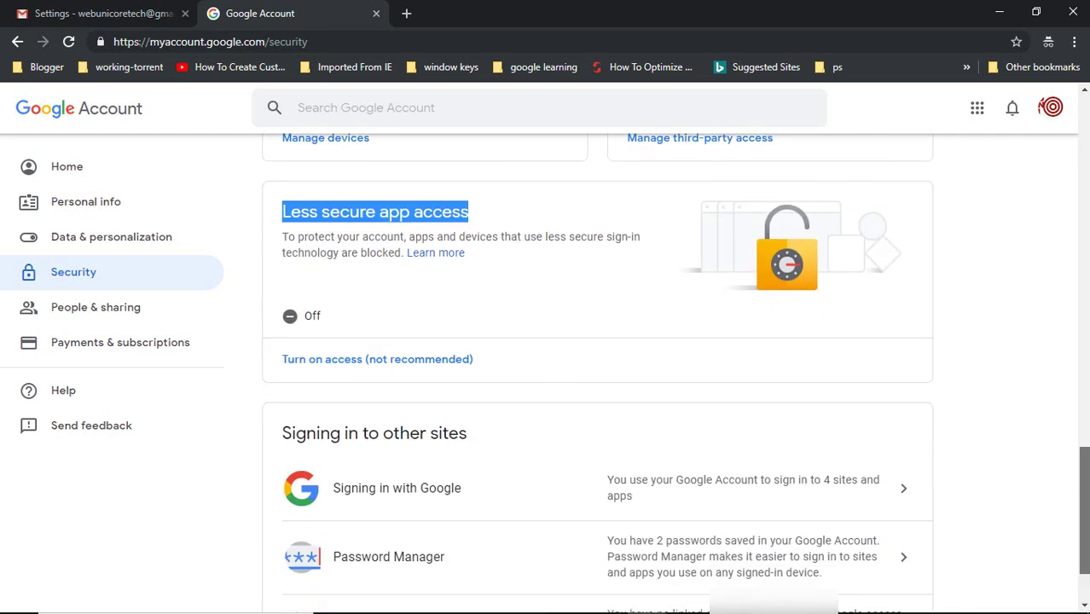
scroll(657, 401, "up", 15)
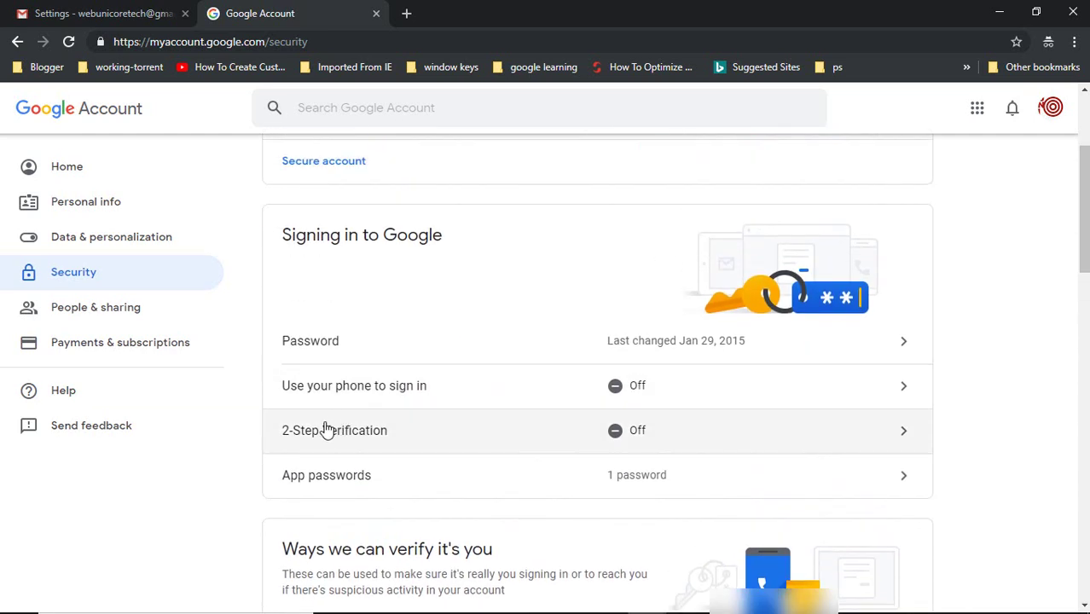
scroll(390, 441, "down", 8)
scroll(467, 298, "down", 6)
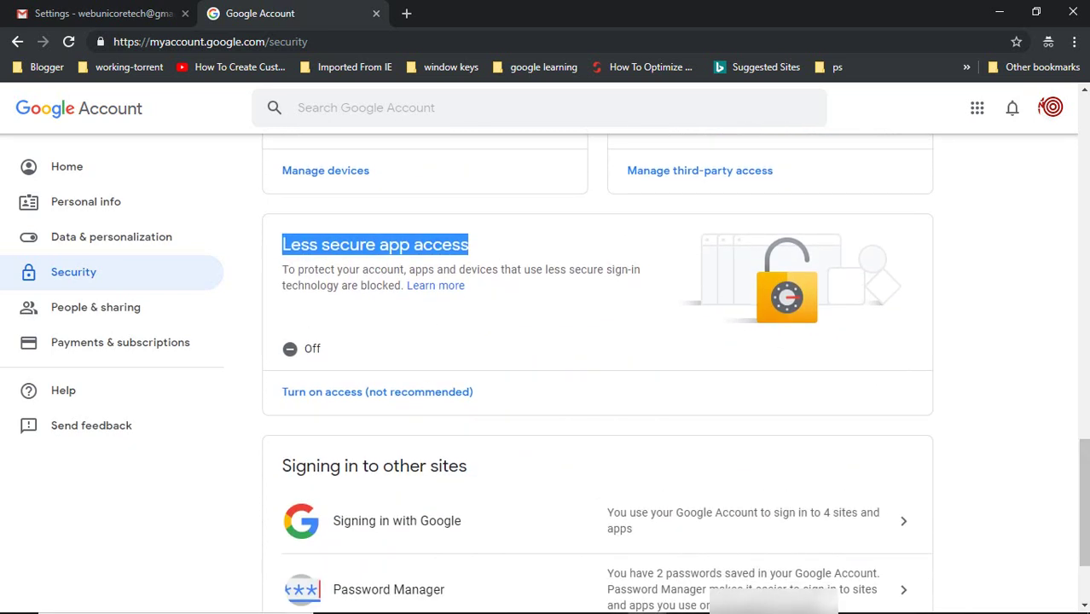
left_click_drag(1076, 433, 1059, 231)
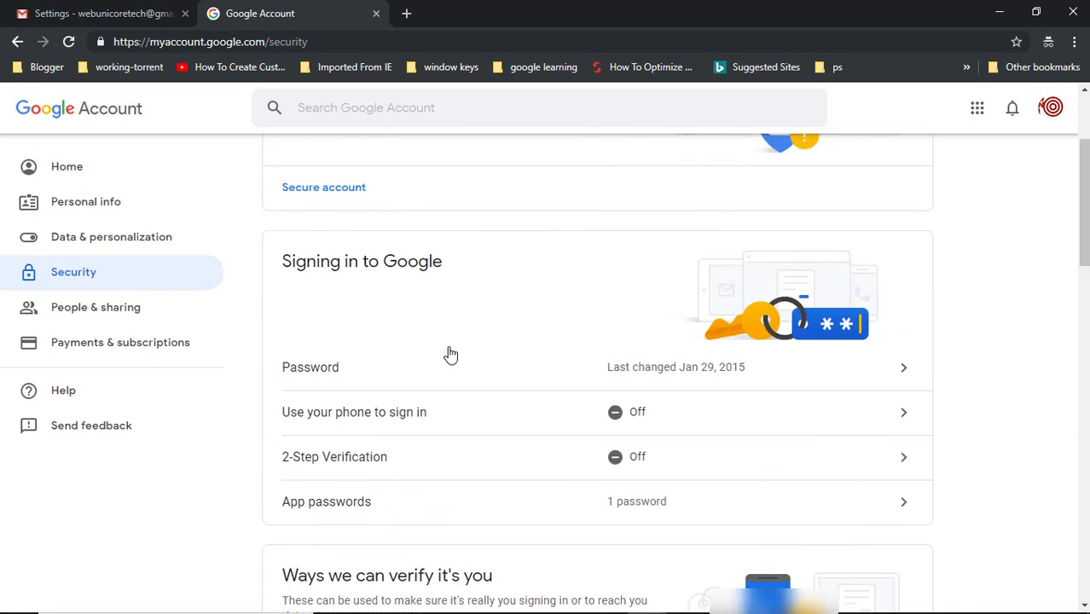
scroll(394, 305, "up", 1)
scroll(394, 305, "up", 1)
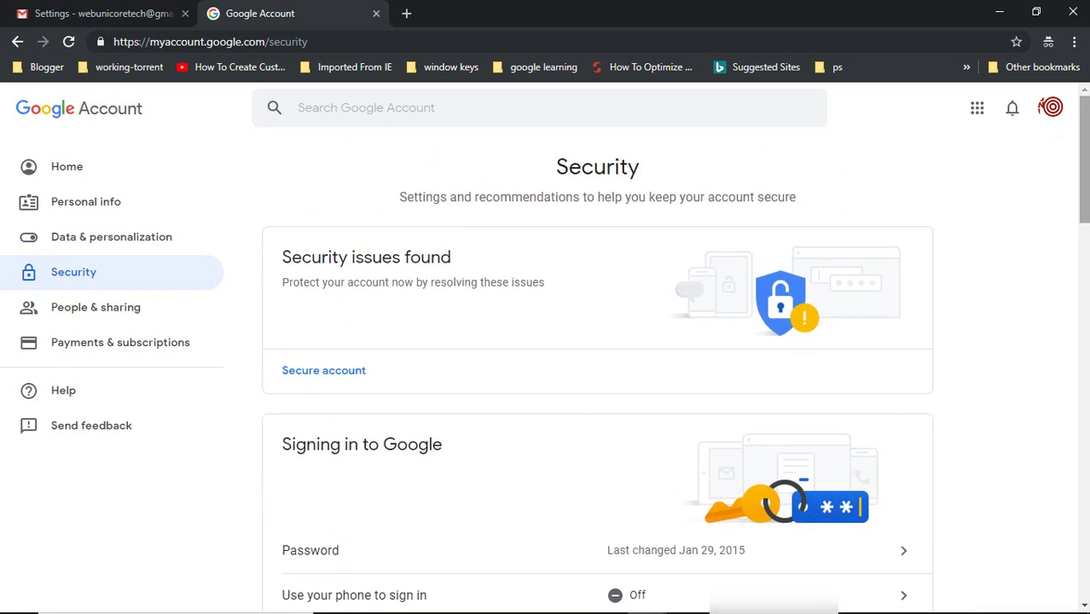
left_click_drag(1083, 156, 1073, 464)
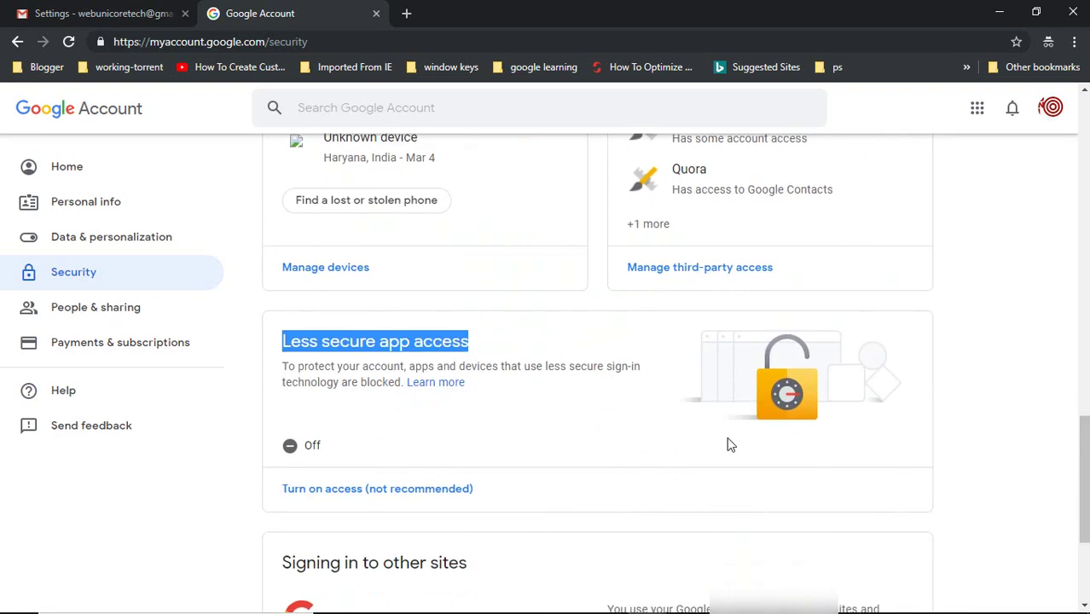
scroll(418, 467, "down", 1)
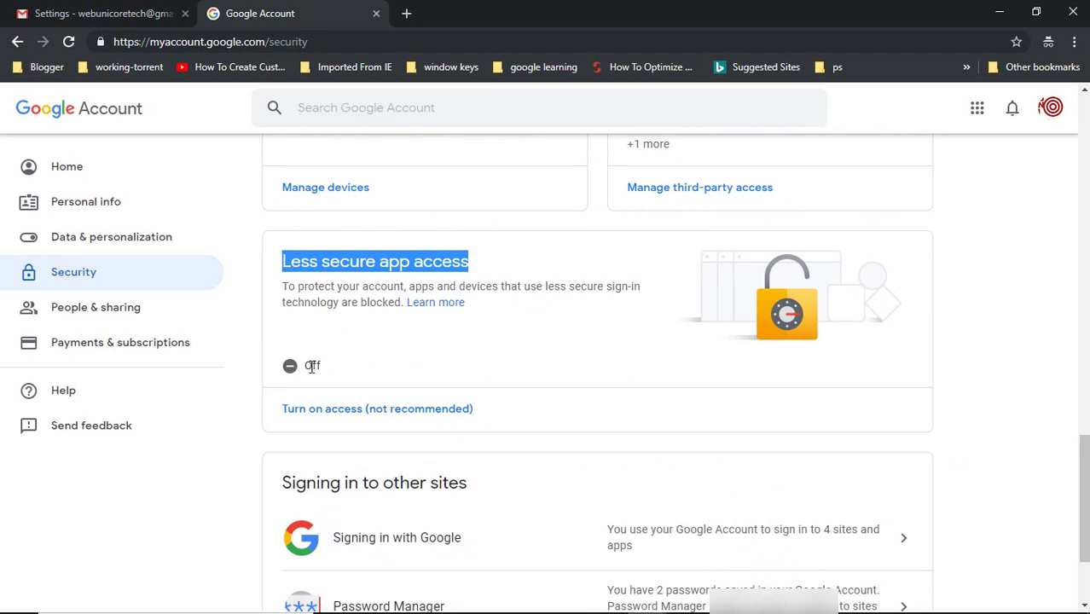
- Switch 'Allow less secure apps' on, then return to the Security overview
left_click(334, 410)
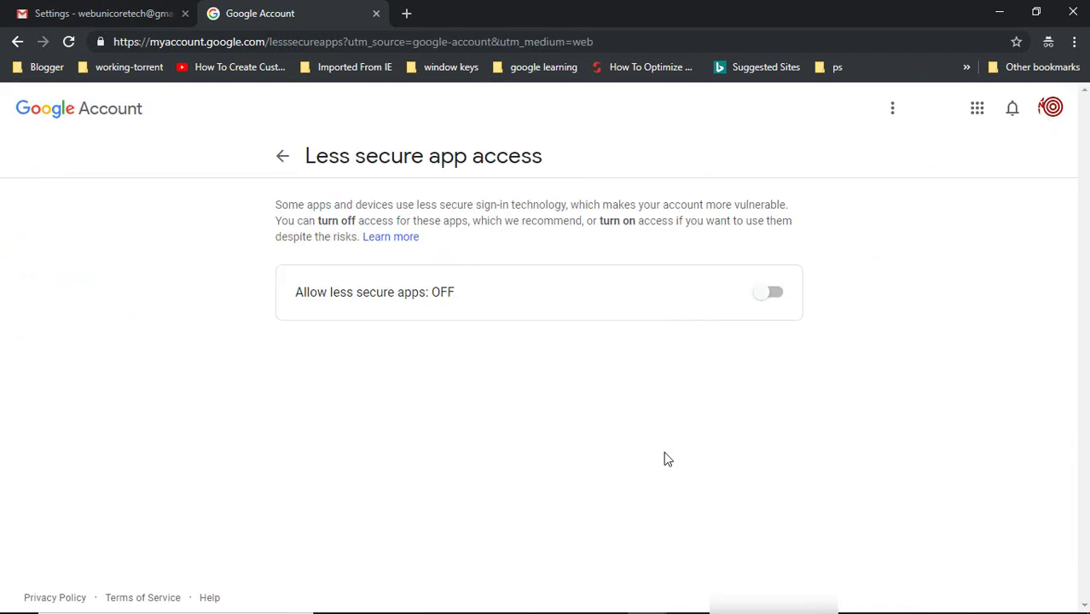
left_click(773, 295)
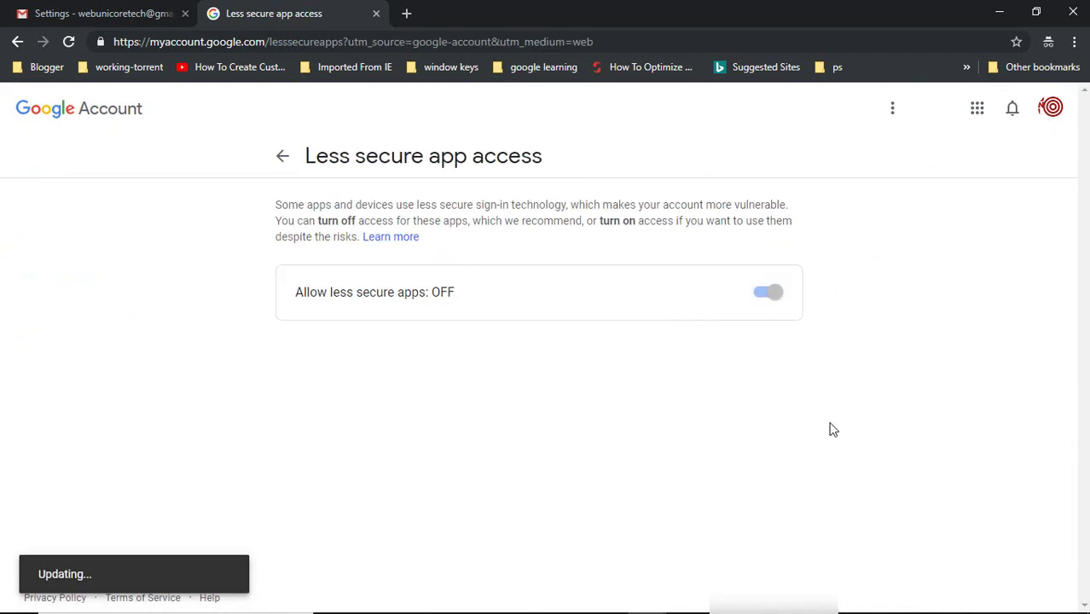
left_click(283, 155)
scroll(372, 516, "down", 6)
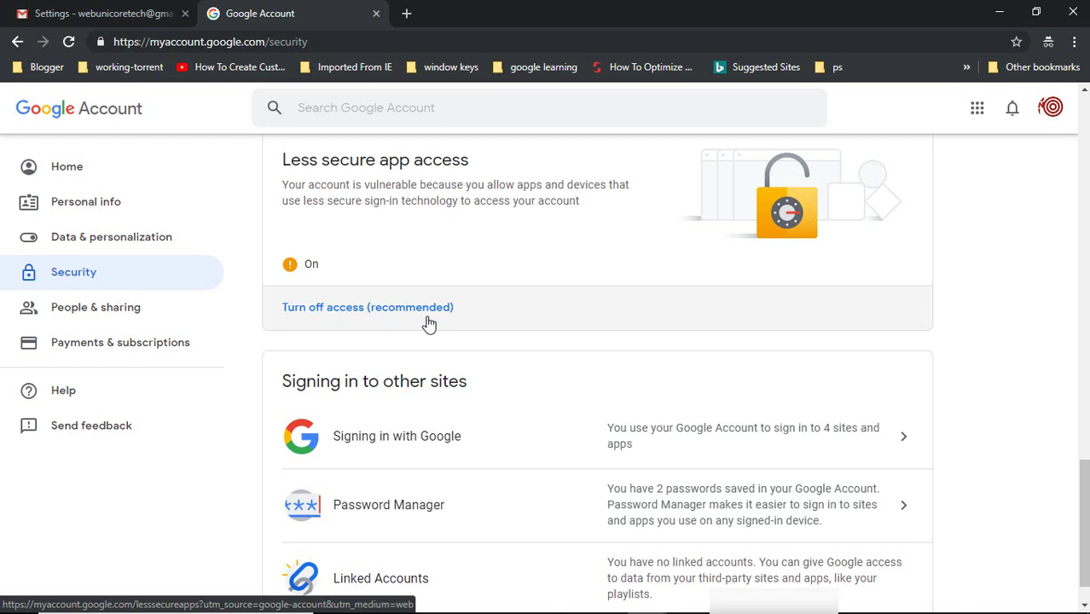
scroll(442, 337, "up", 1)
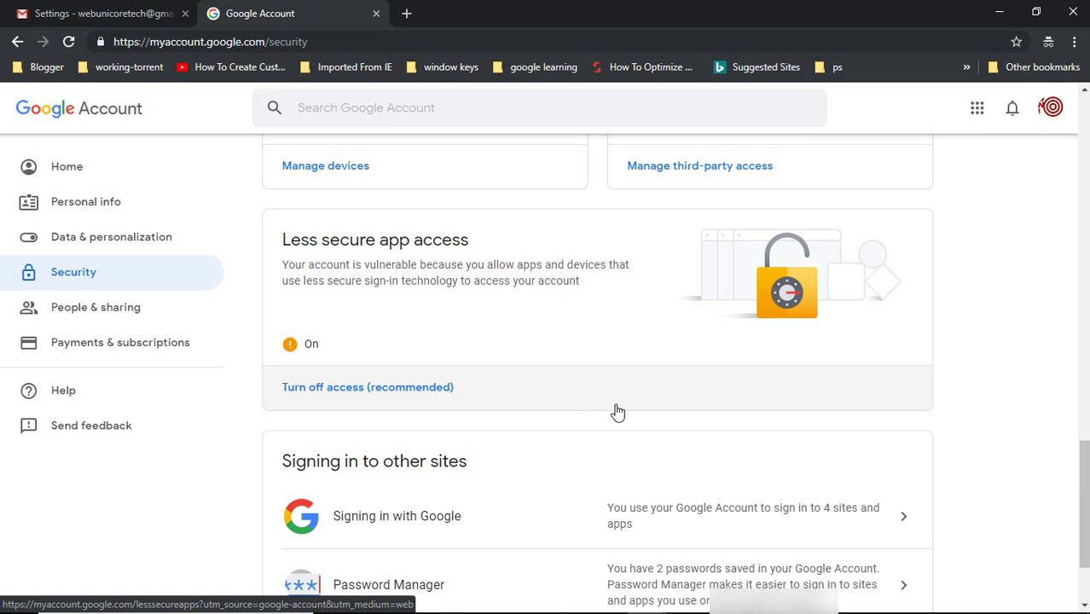
scroll(619, 404, "up", 10)
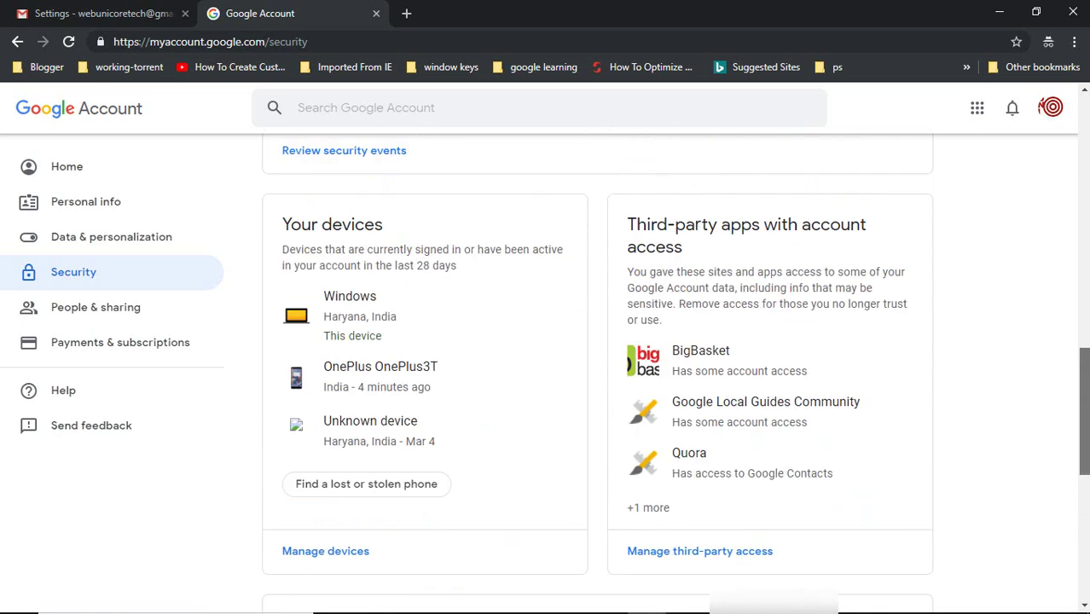
scroll(538, 415, "up", 1)
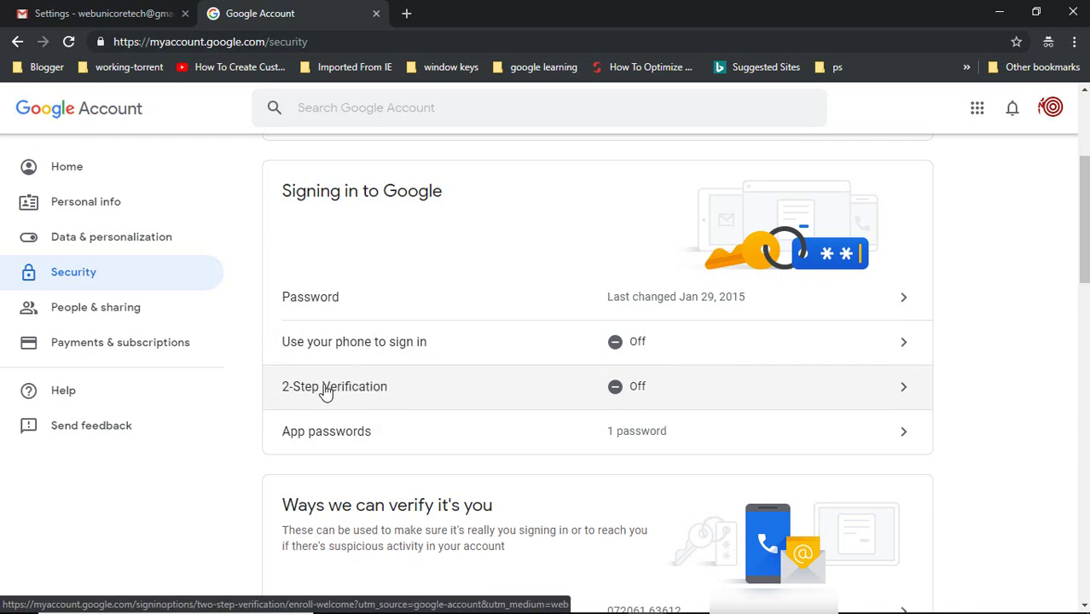
scroll(370, 290, "down", 10)
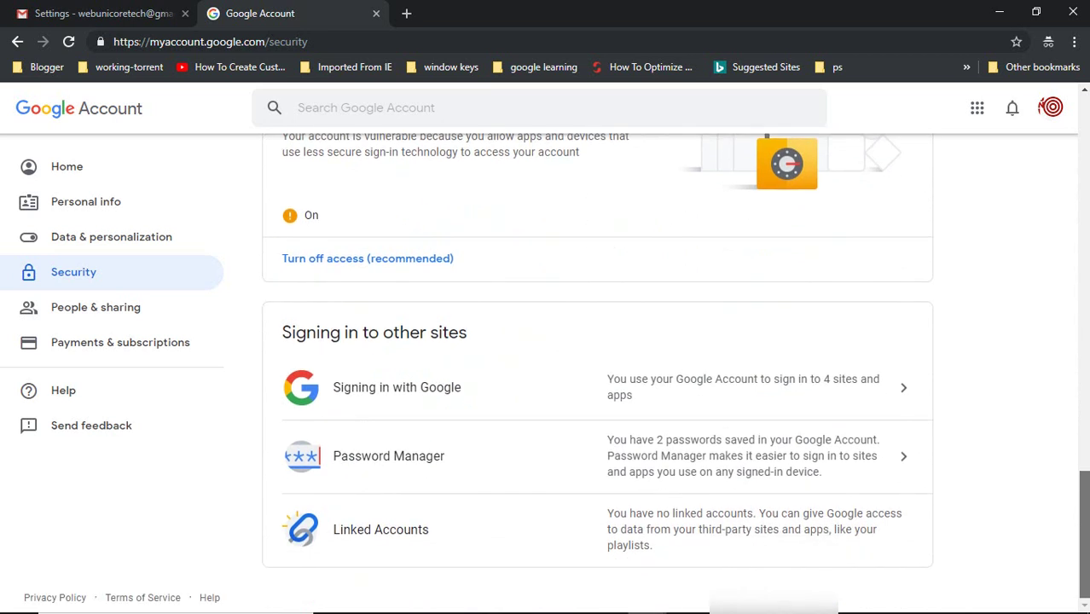
scroll(372, 273, "up", 1)
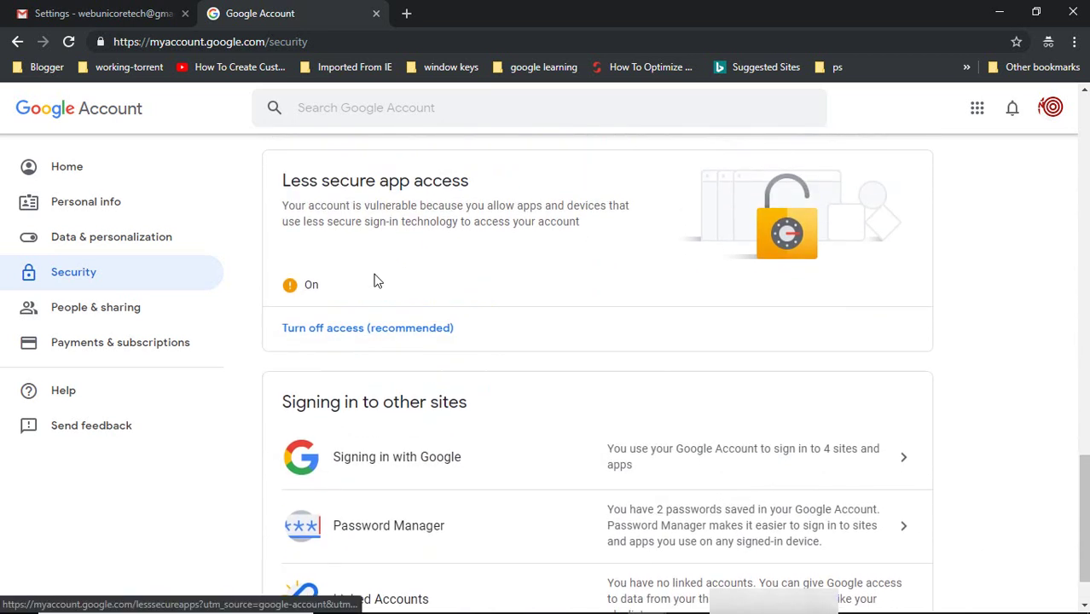
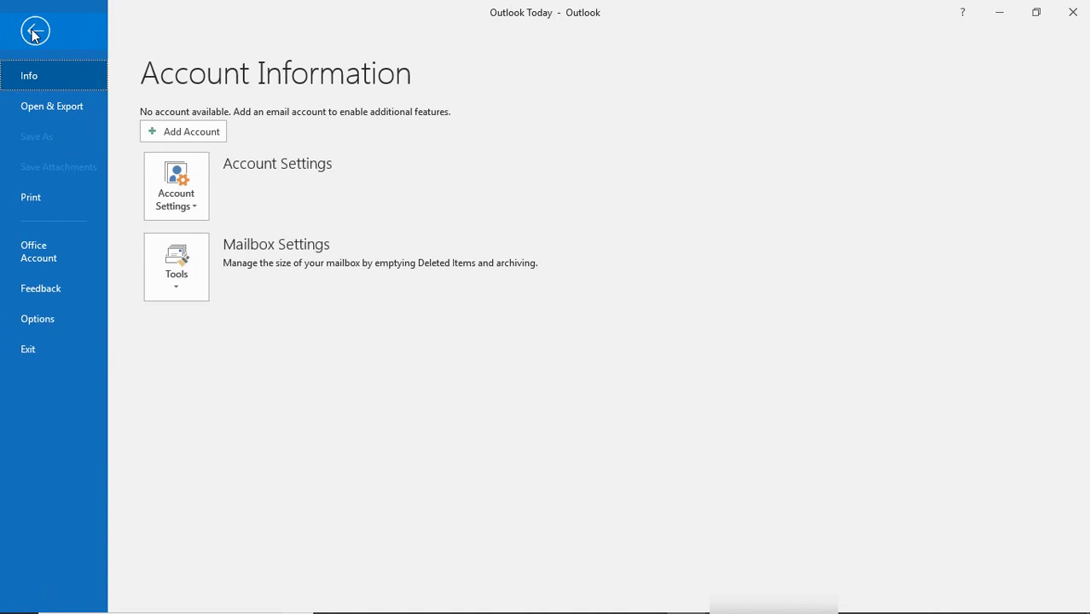
- Start adding a new email account and expand the Advanced options
left_click(44, 34)
left_click(20, 39)
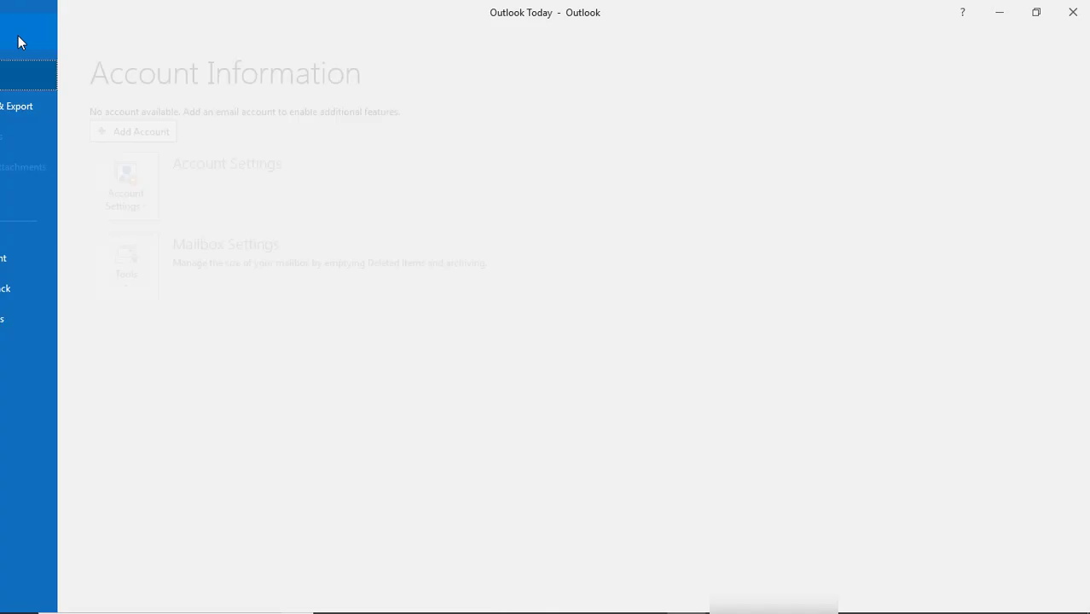
left_click(180, 136)
left_click_drag(550, 125, 412, 94)
left_click(463, 363)
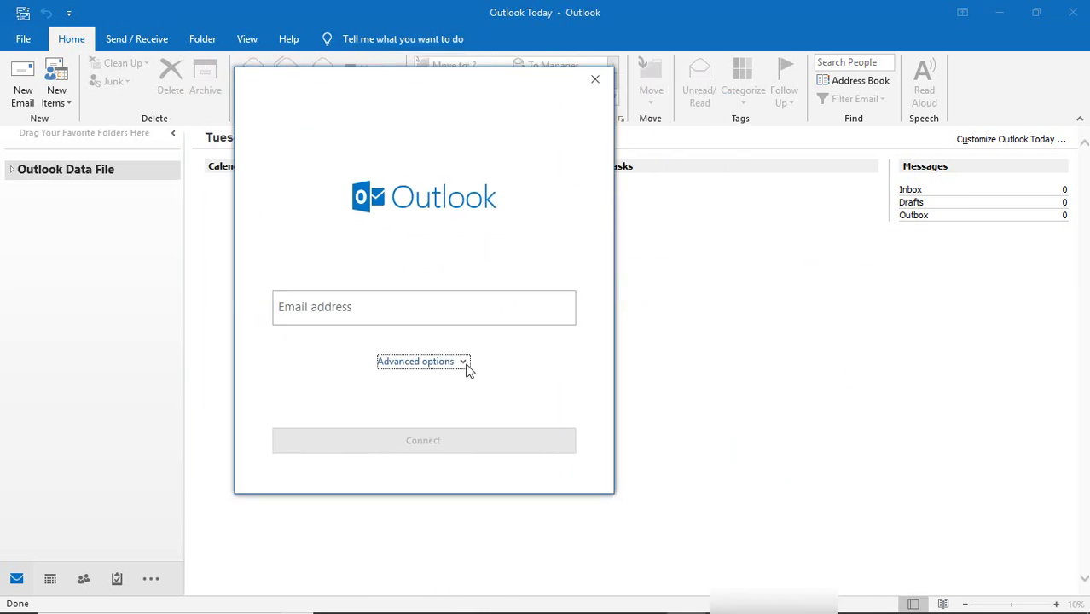
left_click_drag(409, 134, 536, 92)
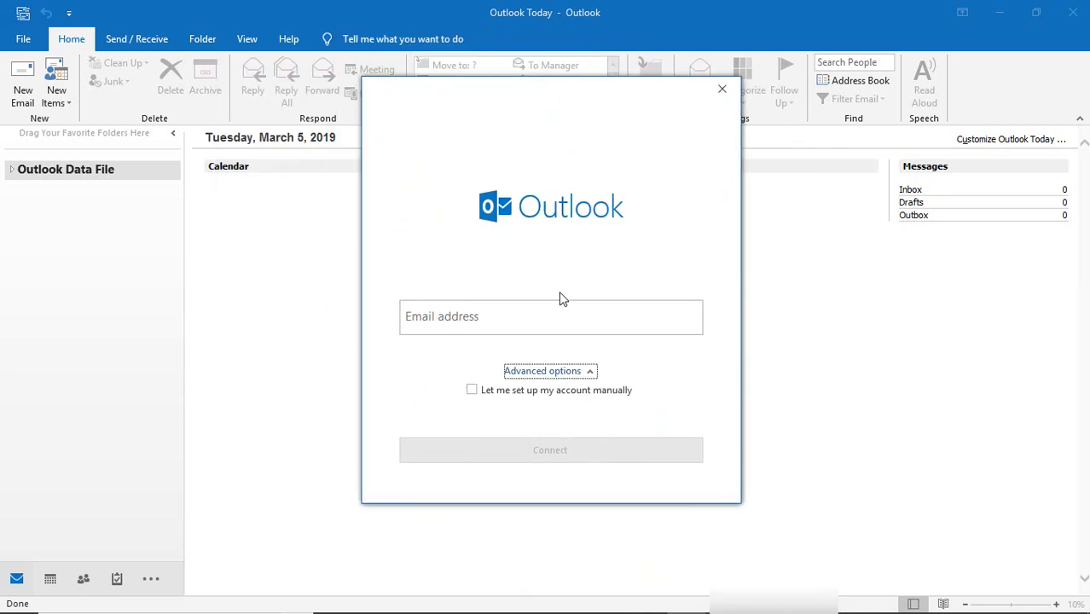
- Enter the Gmail address, tick 'Let me set up my account manually', and connect
left_click(524, 324)
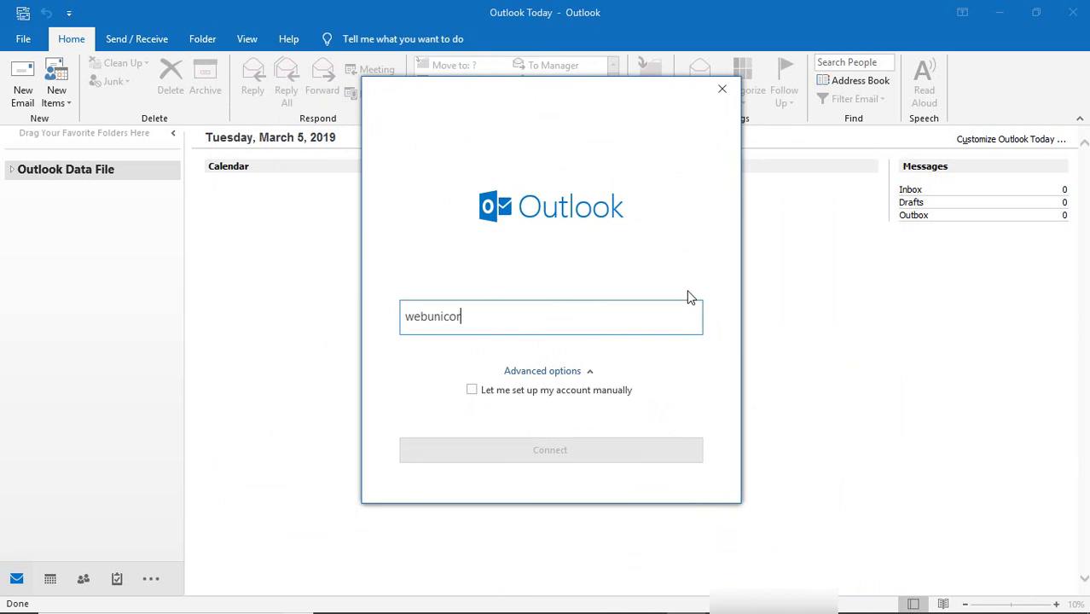
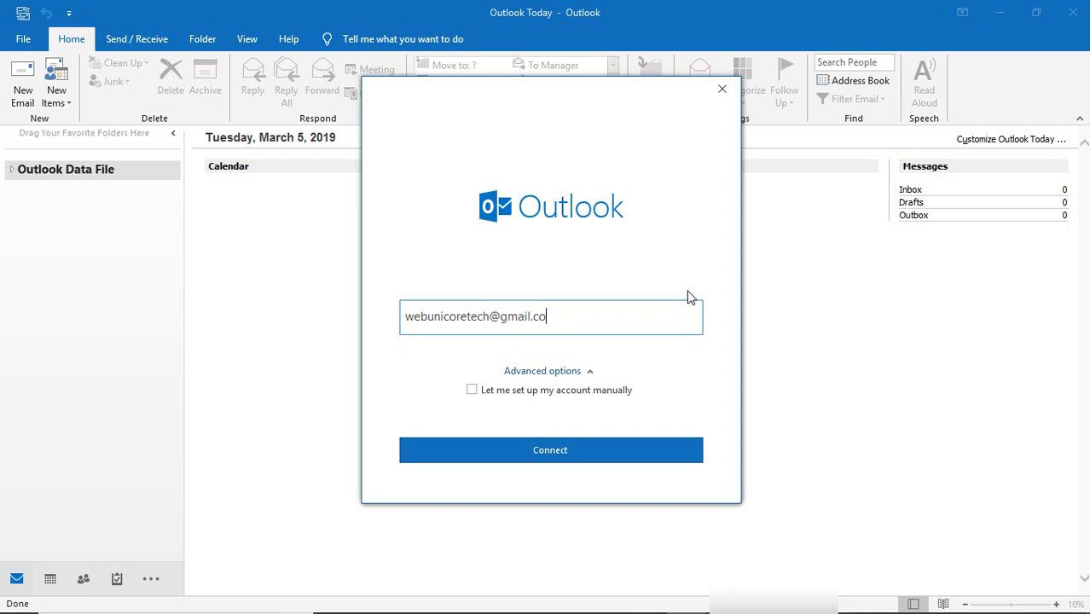
left_click(471, 391)
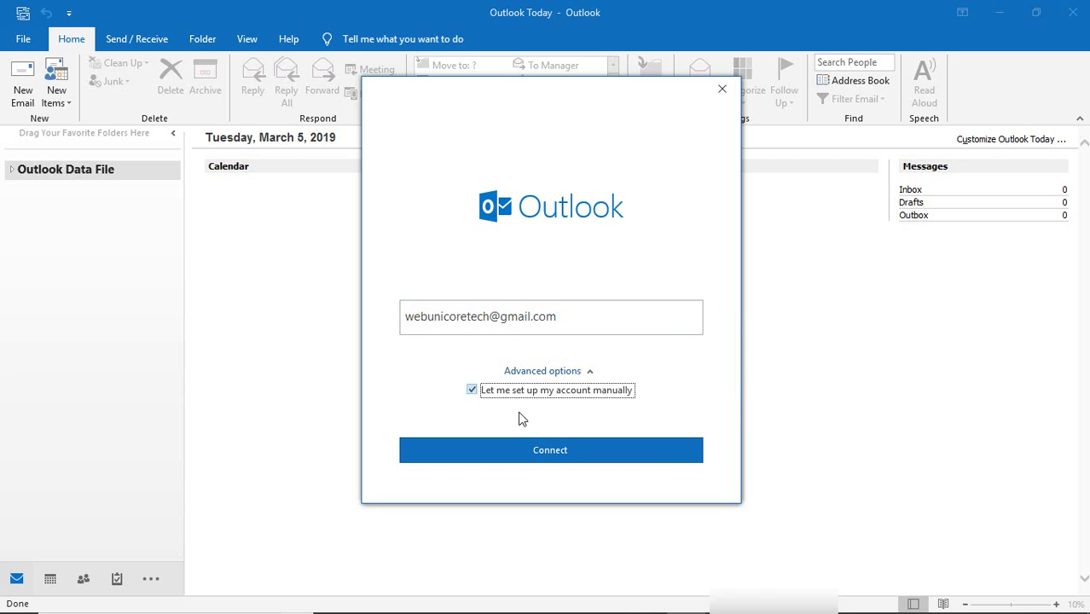
left_click(592, 375)
left_click(592, 376)
left_click(592, 376)
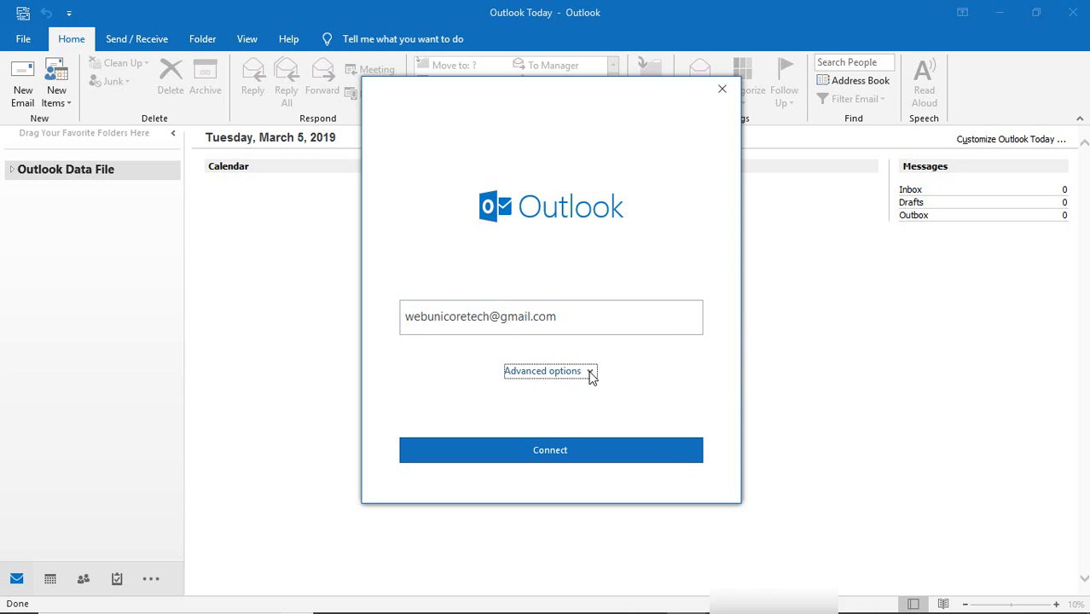
left_click(592, 375)
left_click(592, 374)
left_click(592, 374)
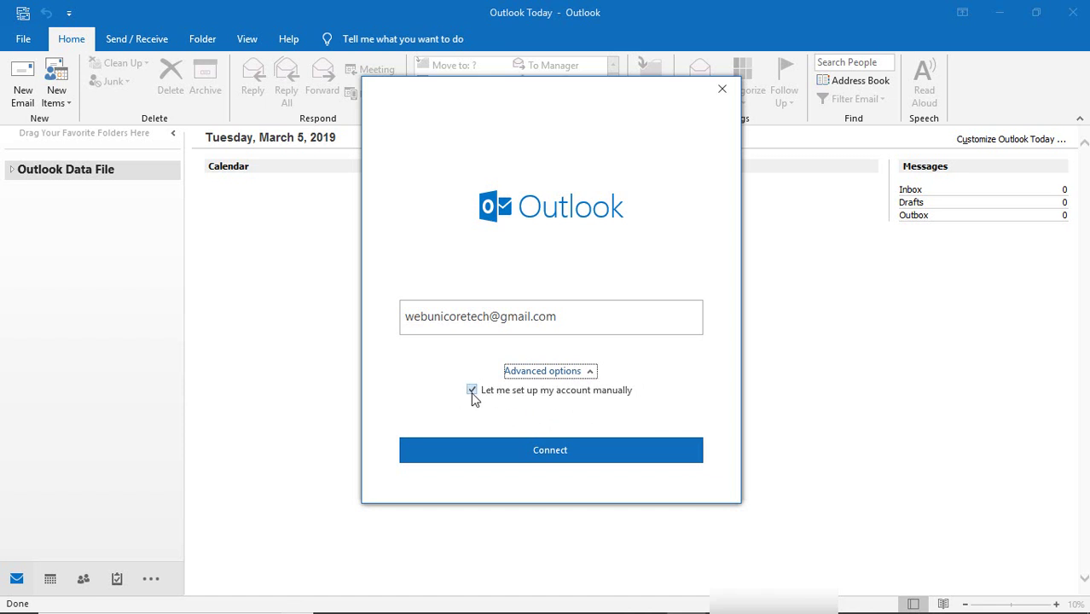
left_click(575, 447)
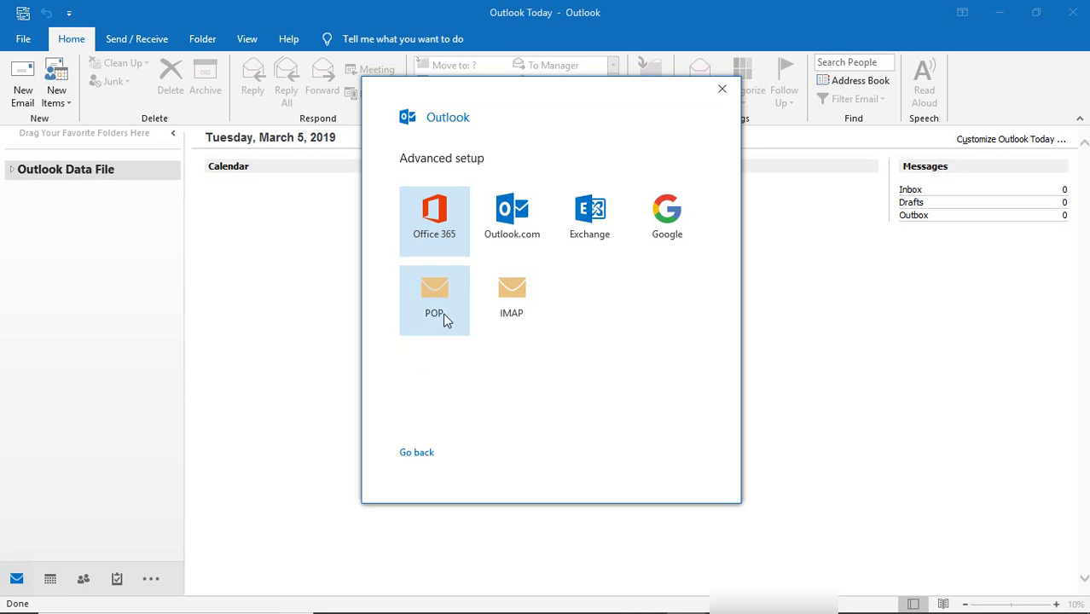
- Choose IMAP as the account type, enter the account password, and connect
left_click(511, 300)
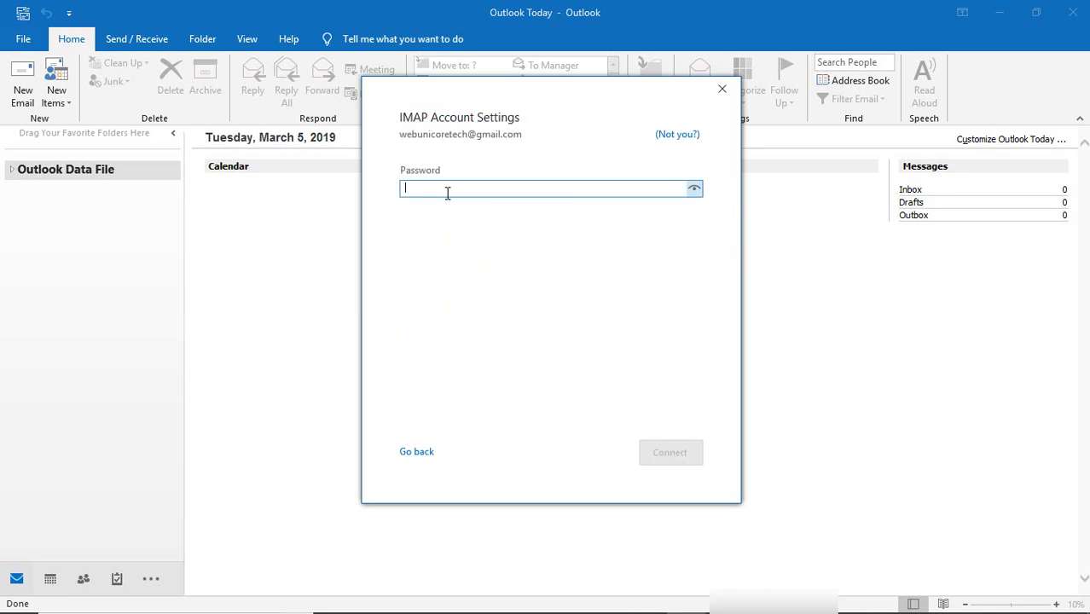
type("*")
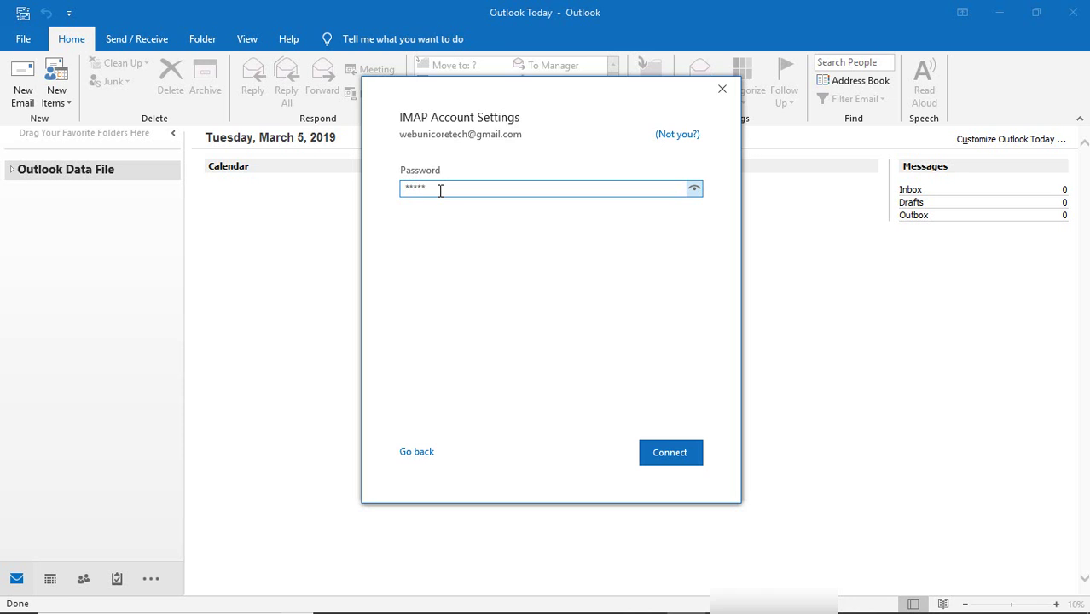
type("*************")
left_click(659, 452)
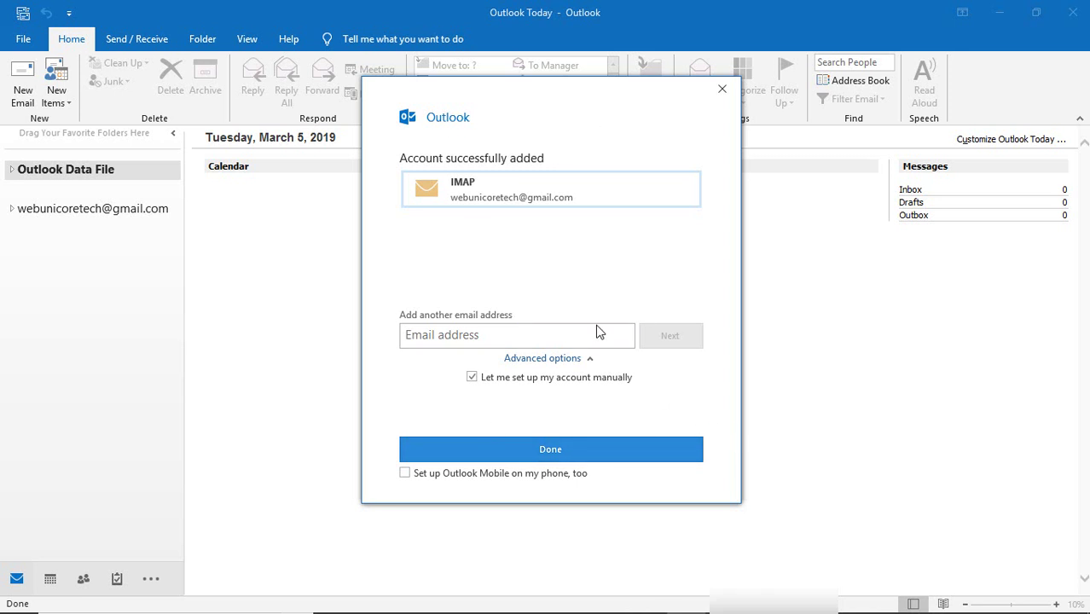
- Bring the Outlook Inbox forward and start a blank New Email message
left_click_drag(506, 101, 535, 95)
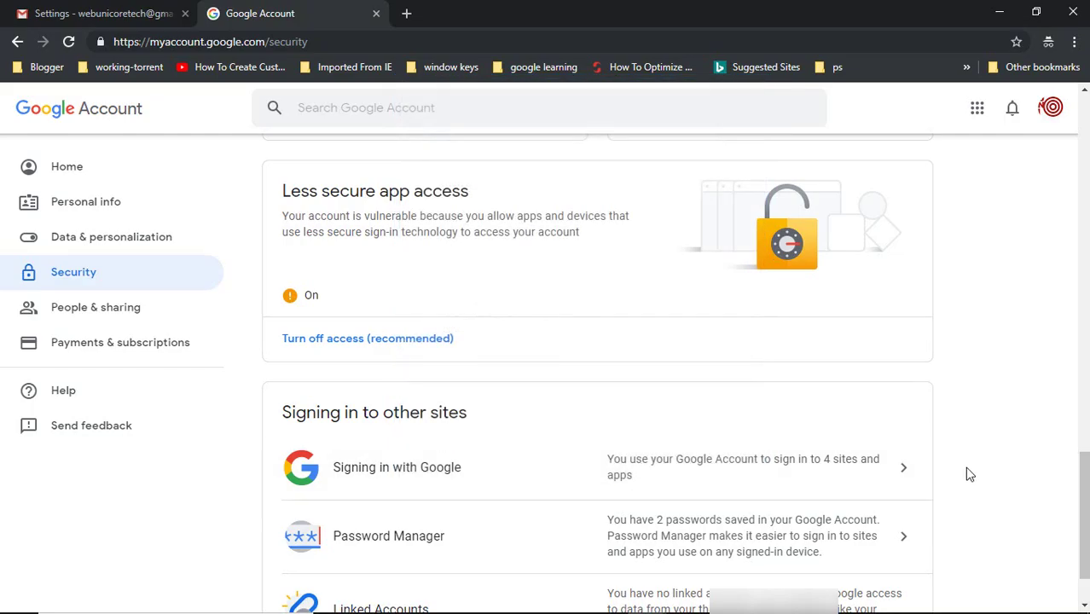
left_click(694, 596)
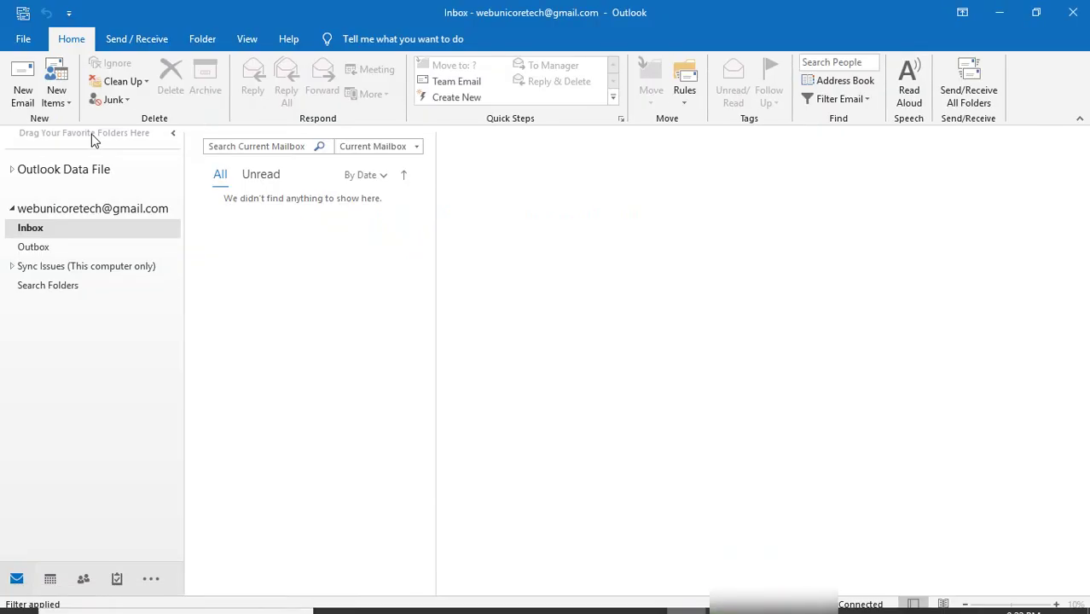
left_click(32, 79)
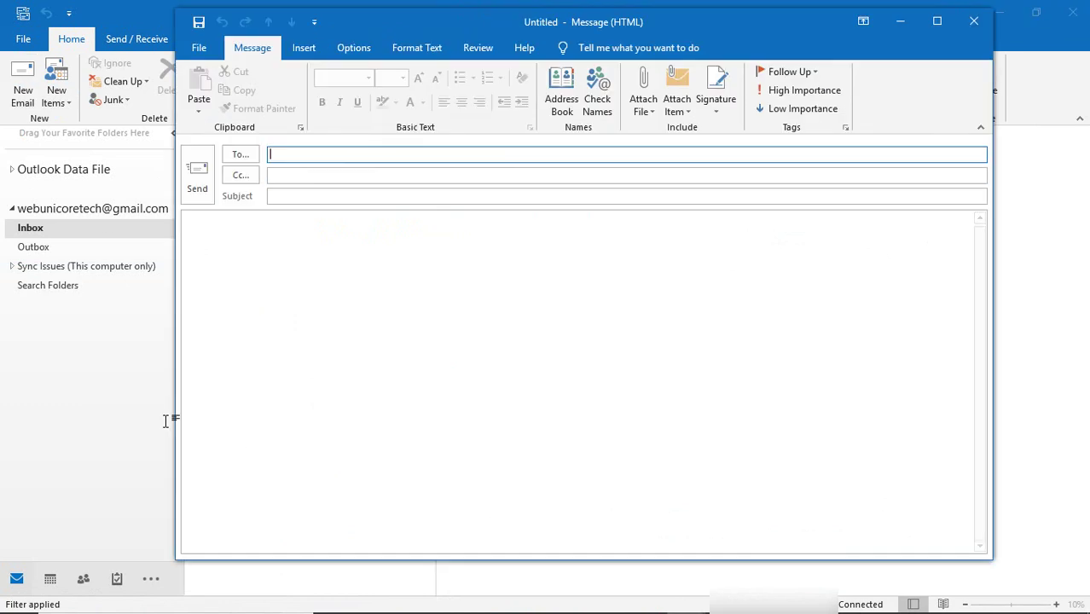
left_click_drag(380, 25, 314, 46)
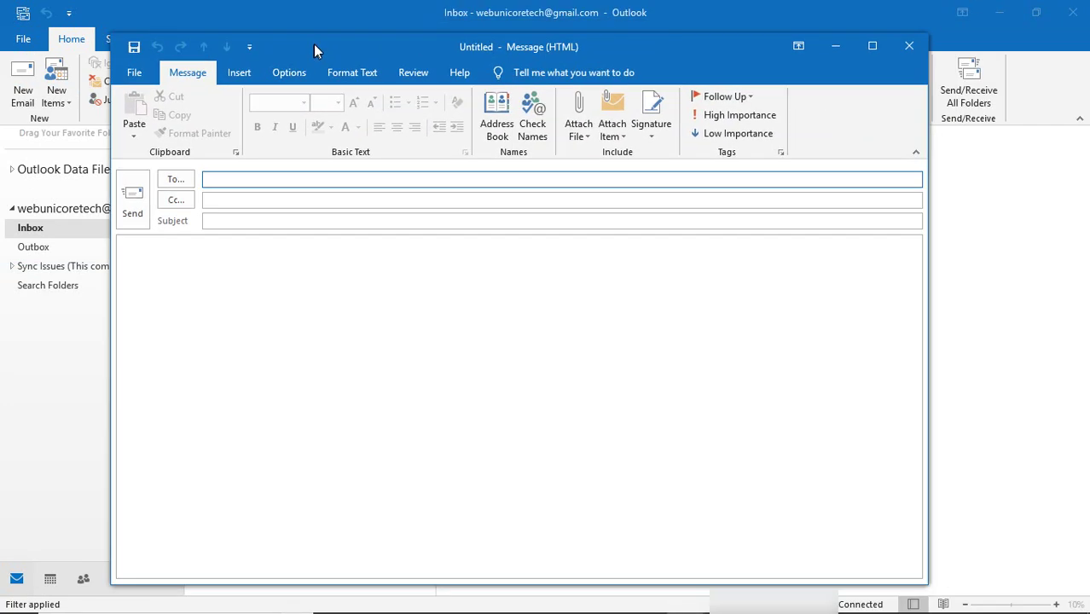
mouse_move(673, 607)
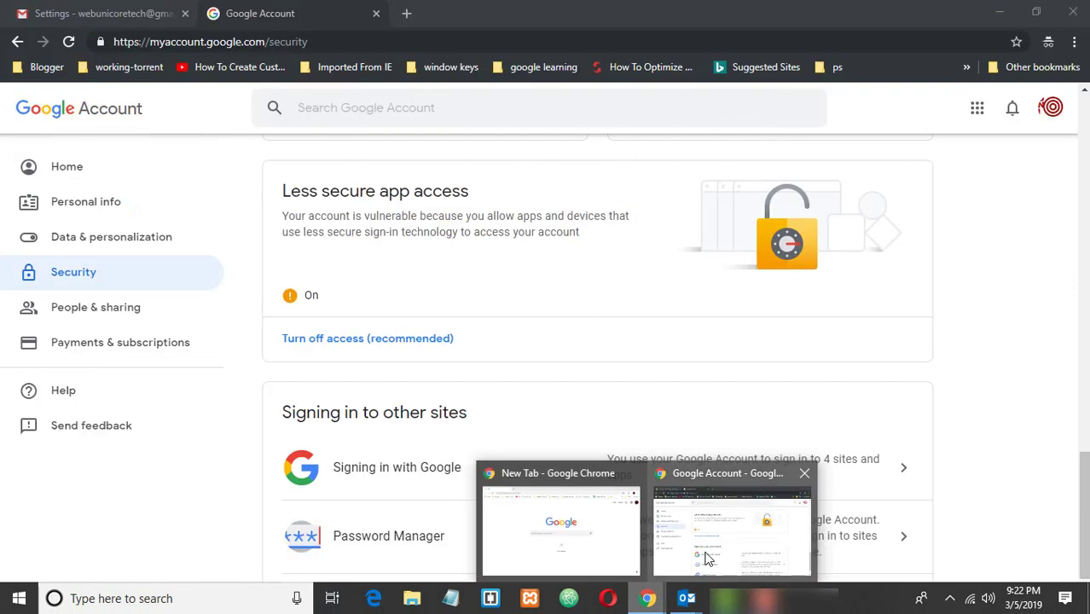
- Return to the Google Account Security page and select the 2-Step Verification entry, currently Off
left_click(702, 558)
scroll(603, 332, "down", 2)
scroll(383, 397, "up", 7)
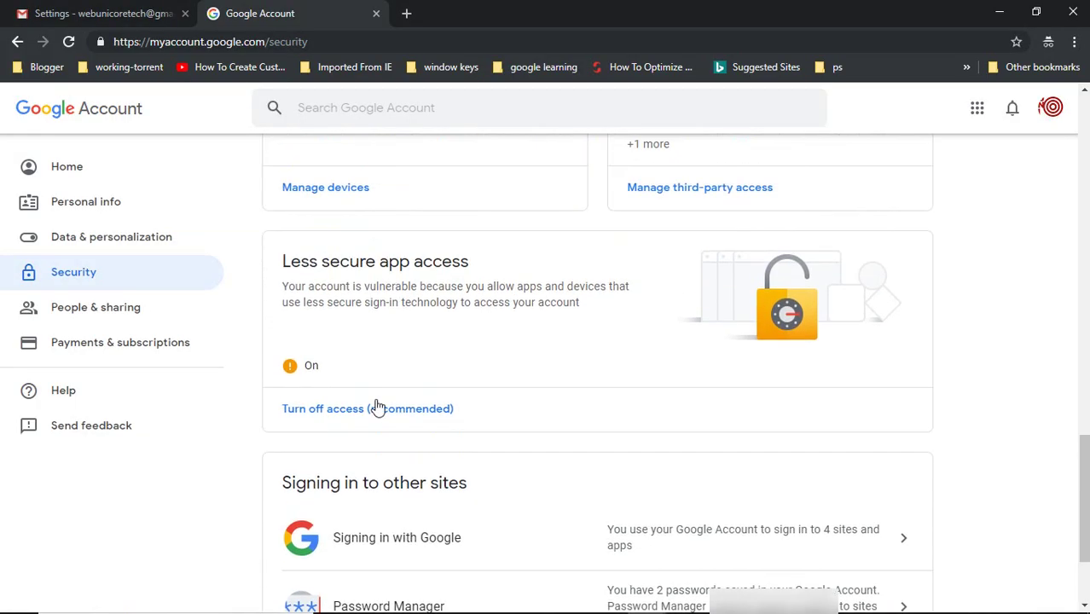
scroll(452, 449, "up", 3)
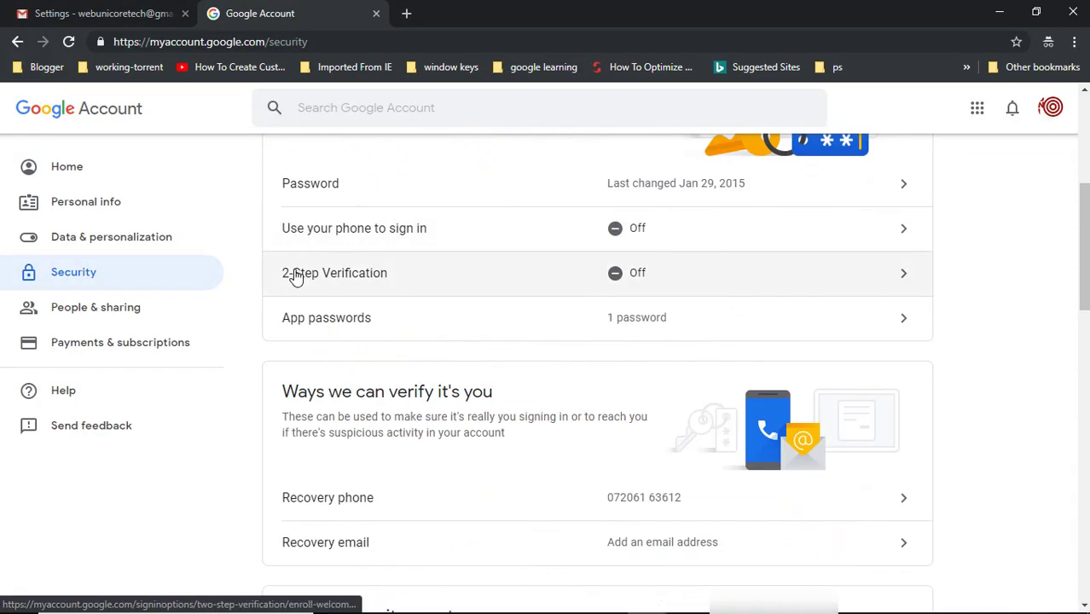
left_click(388, 279)
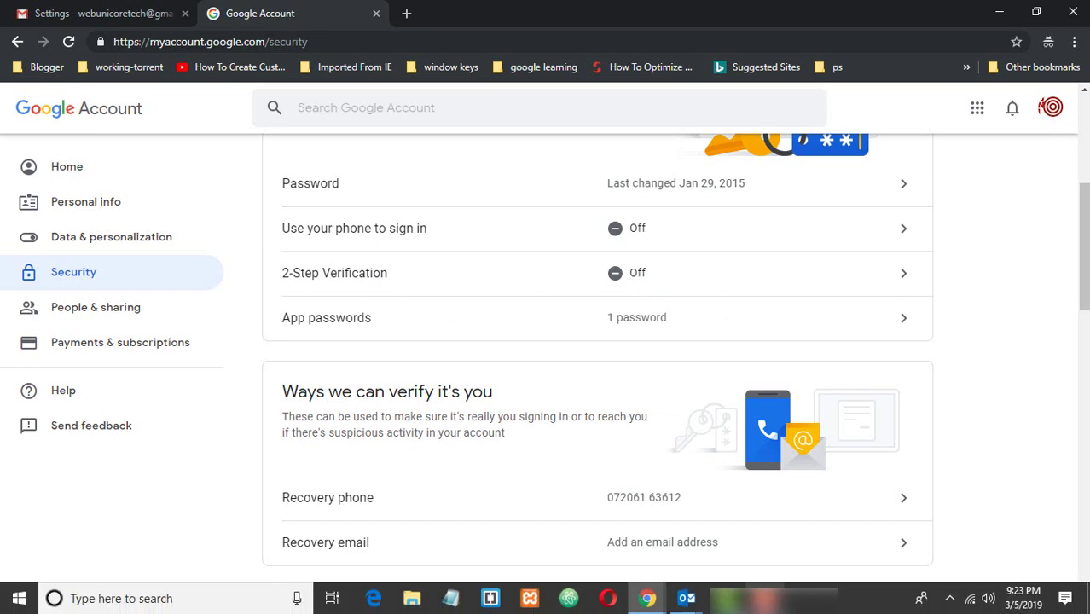
mouse_move(693, 607)
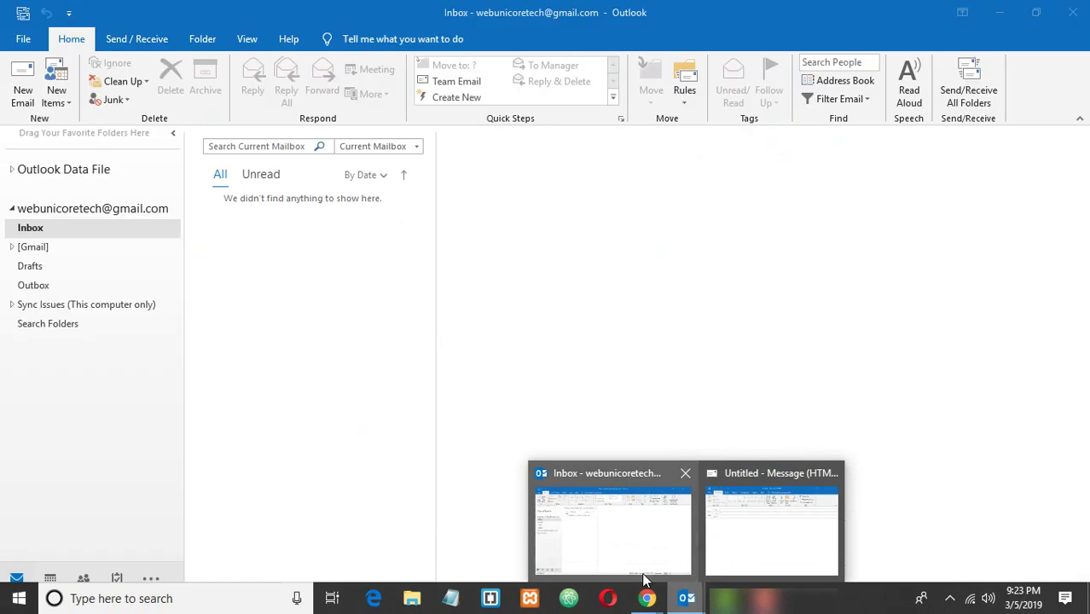
left_click(631, 546)
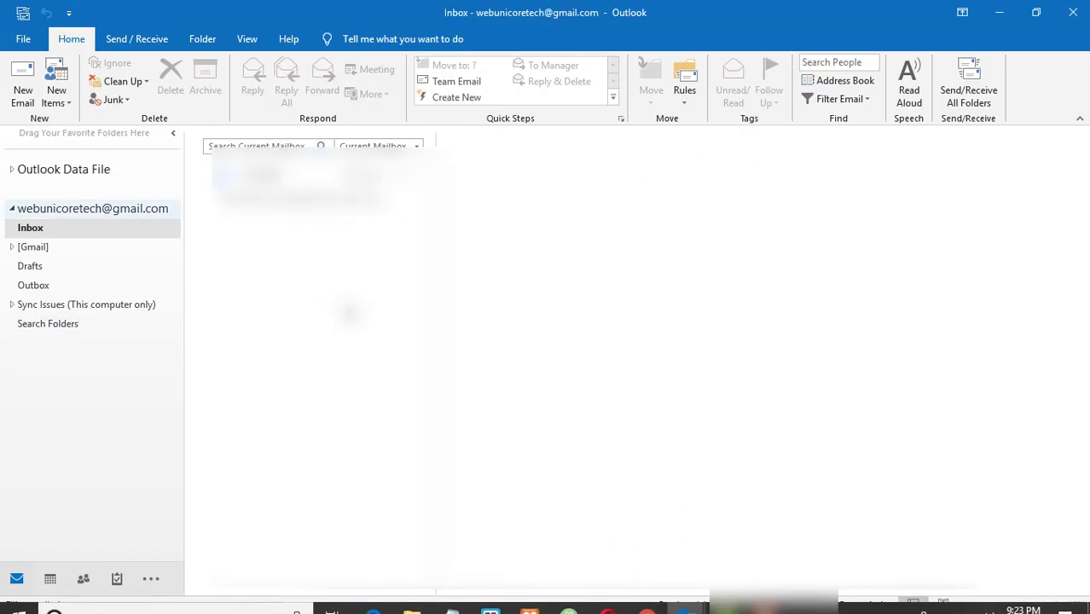
key("alt+Tab")
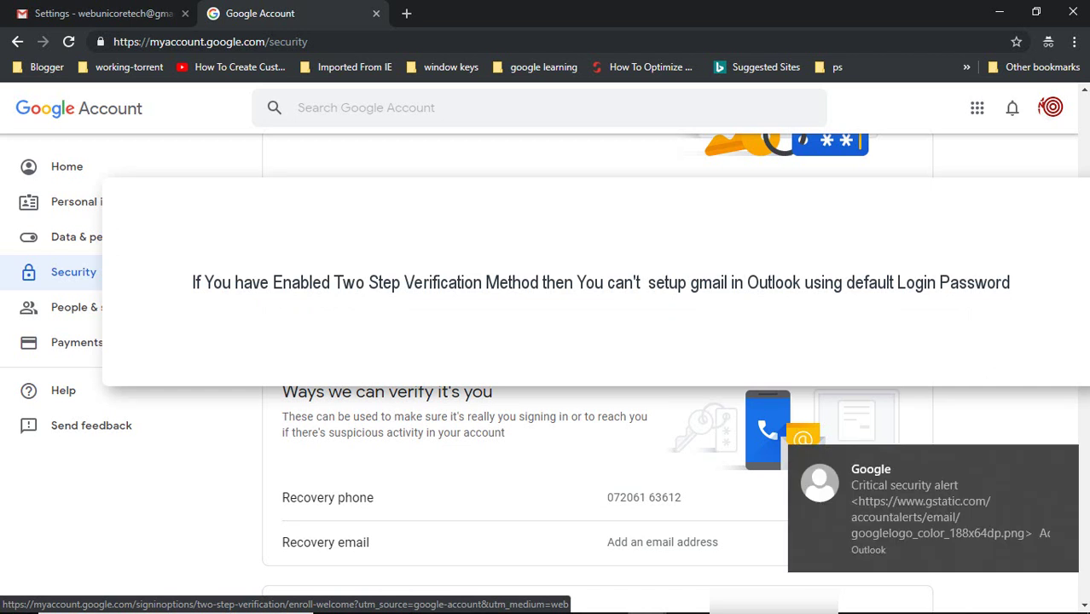
scroll(451, 315, "down", 10)
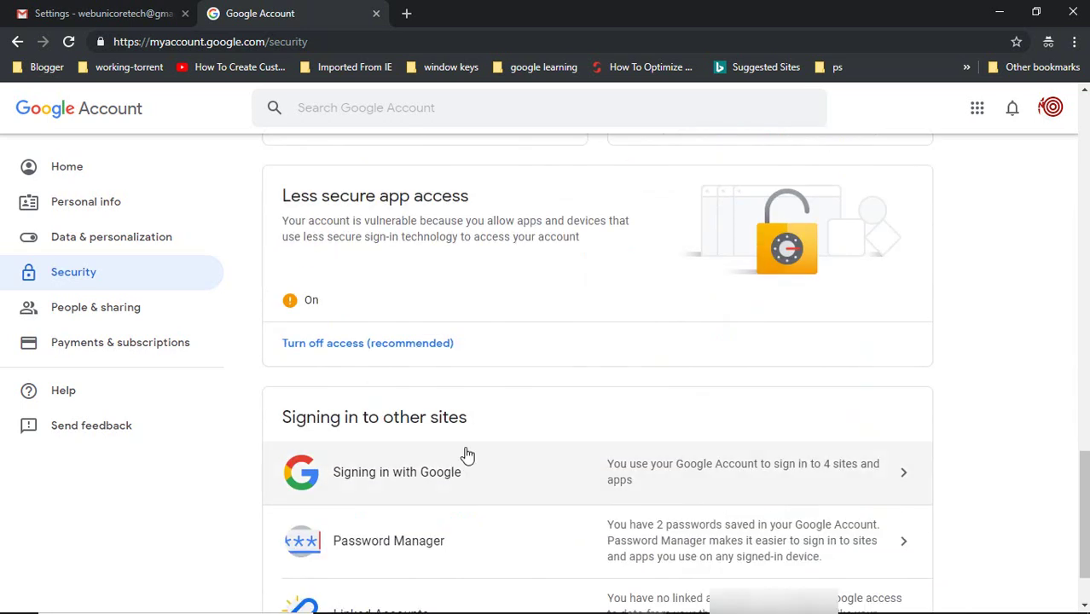
left_click(368, 358)
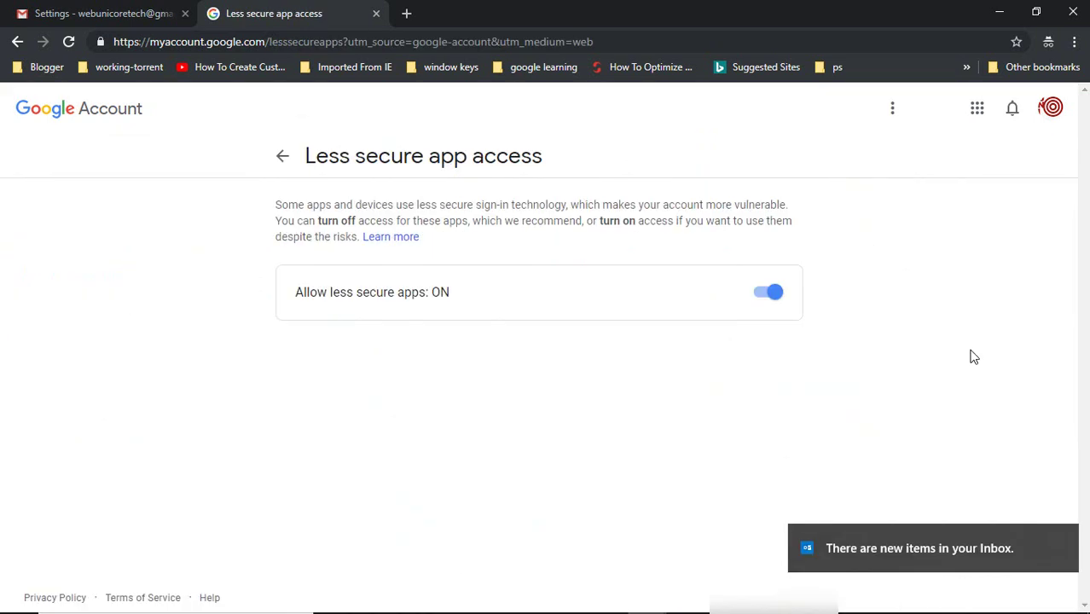
left_click(767, 292)
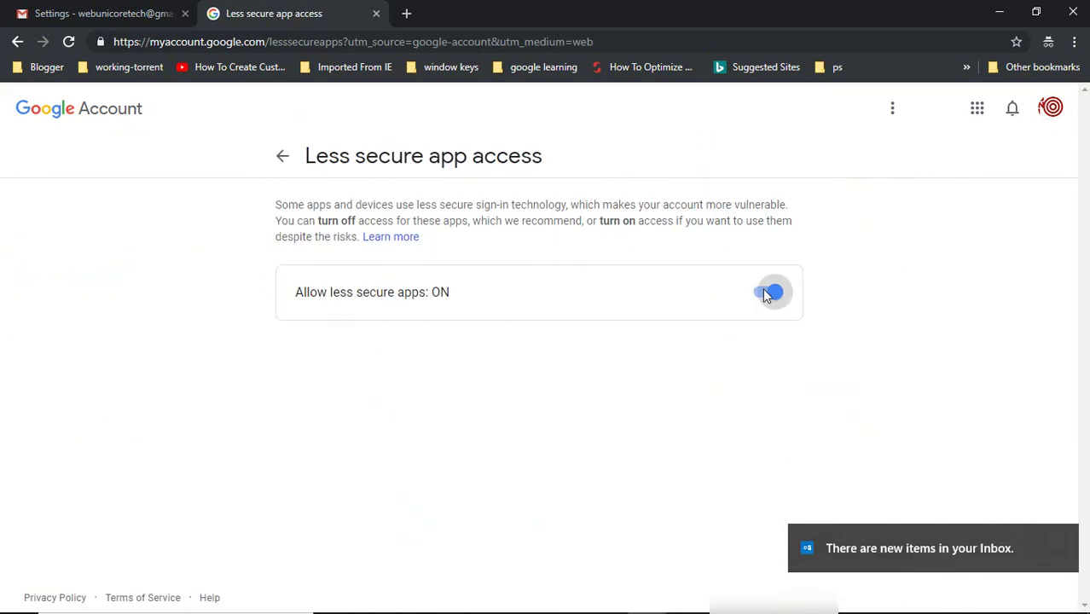
left_click(283, 160)
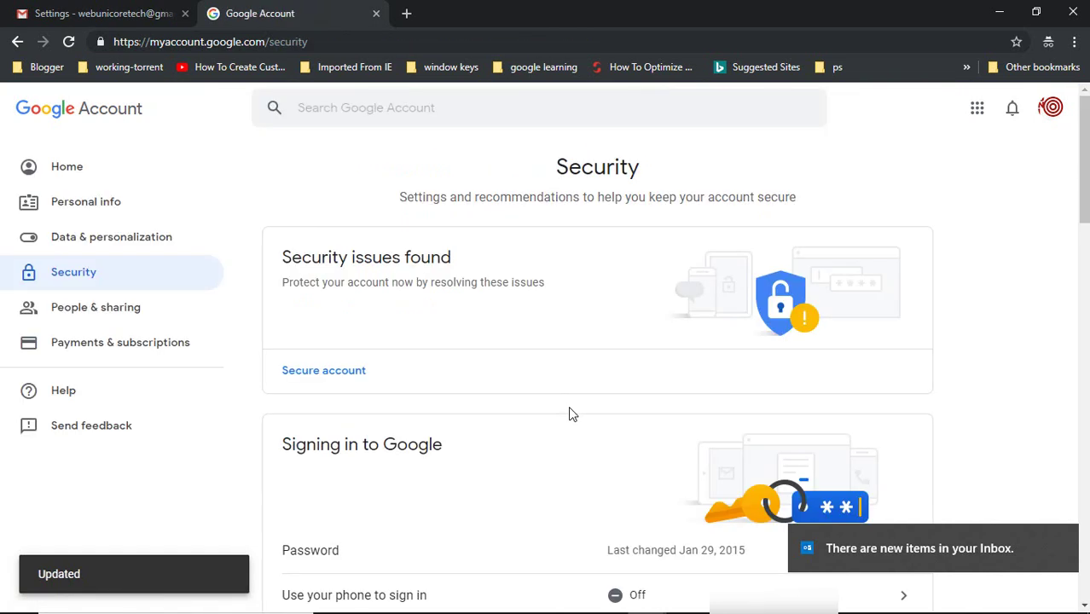
scroll(471, 396, "down", 5)
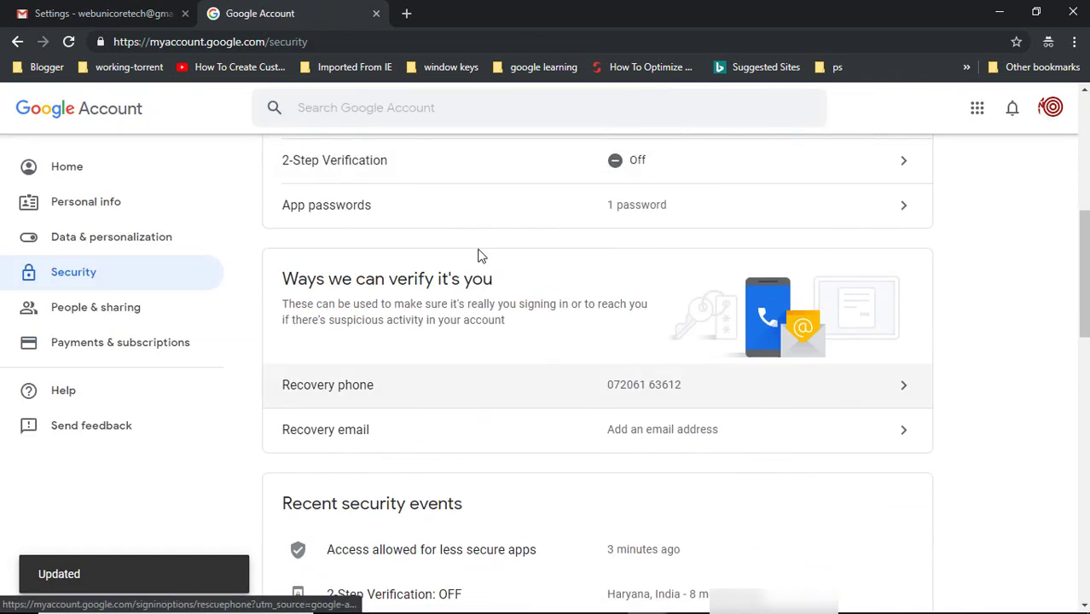
scroll(464, 283, "up", 1)
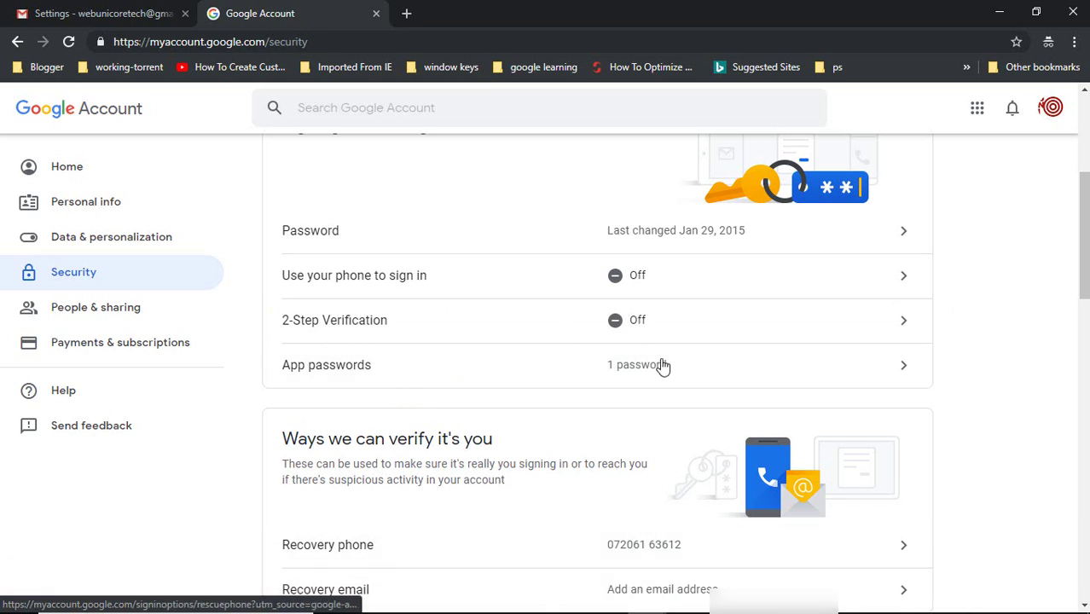
- Open the 2-Step Verification introduction, review it, and choose Get Started
left_click(625, 331)
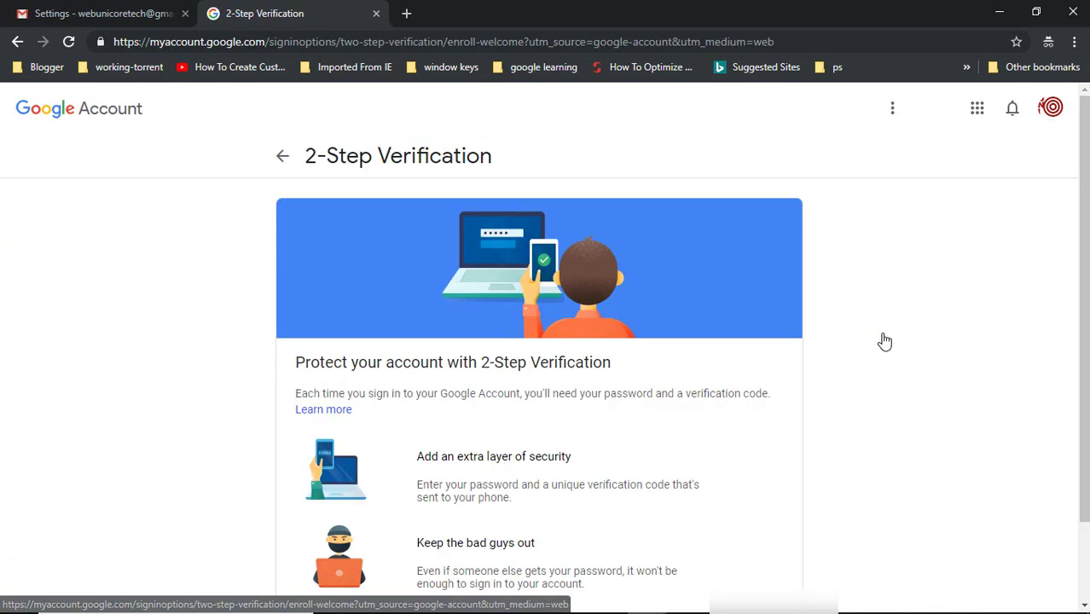
scroll(864, 358, "down", 1)
scroll(280, 151, "up", 1)
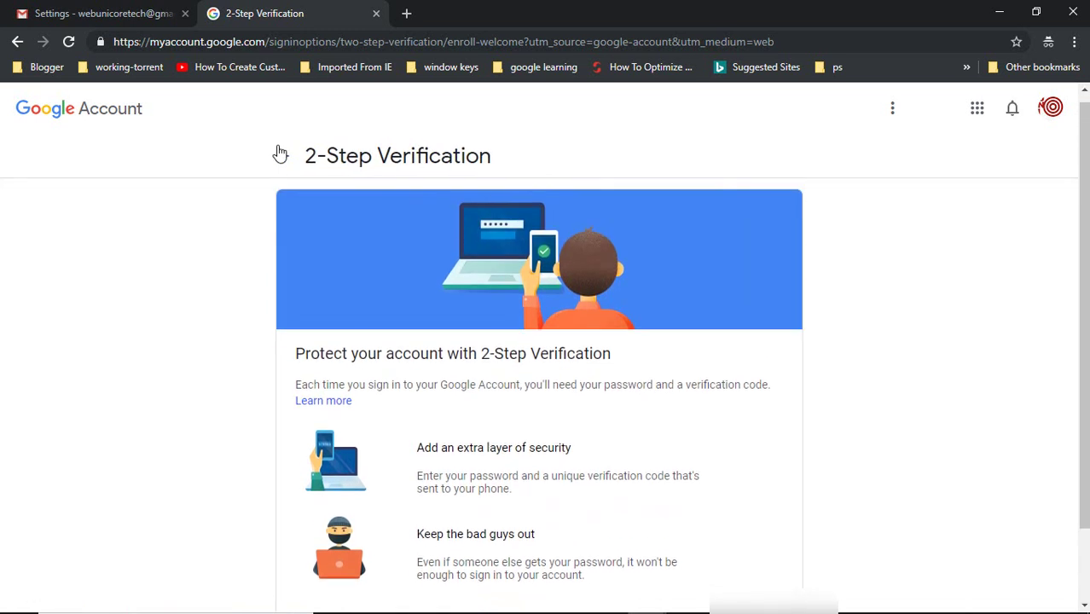
scroll(474, 172, "down", 2)
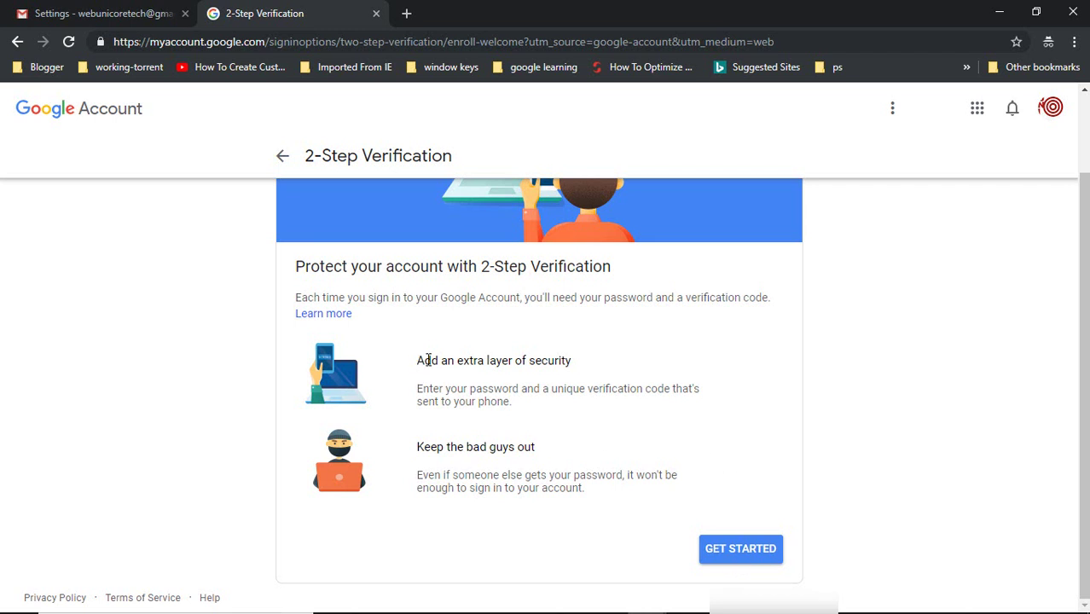
left_click_drag(417, 360, 554, 360)
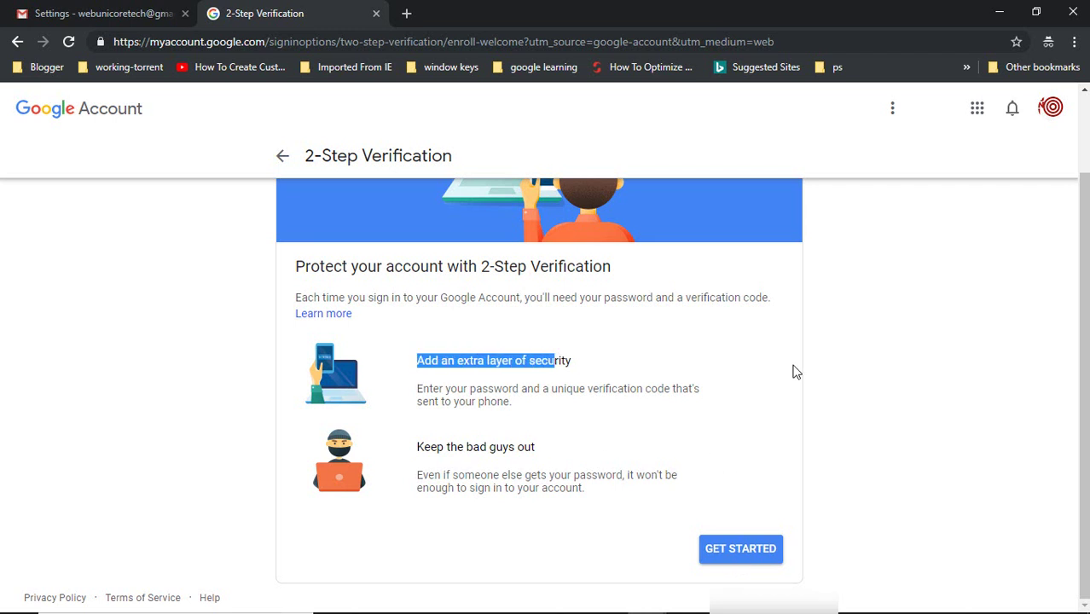
left_click(942, 466)
scroll(373, 265, "up", 1)
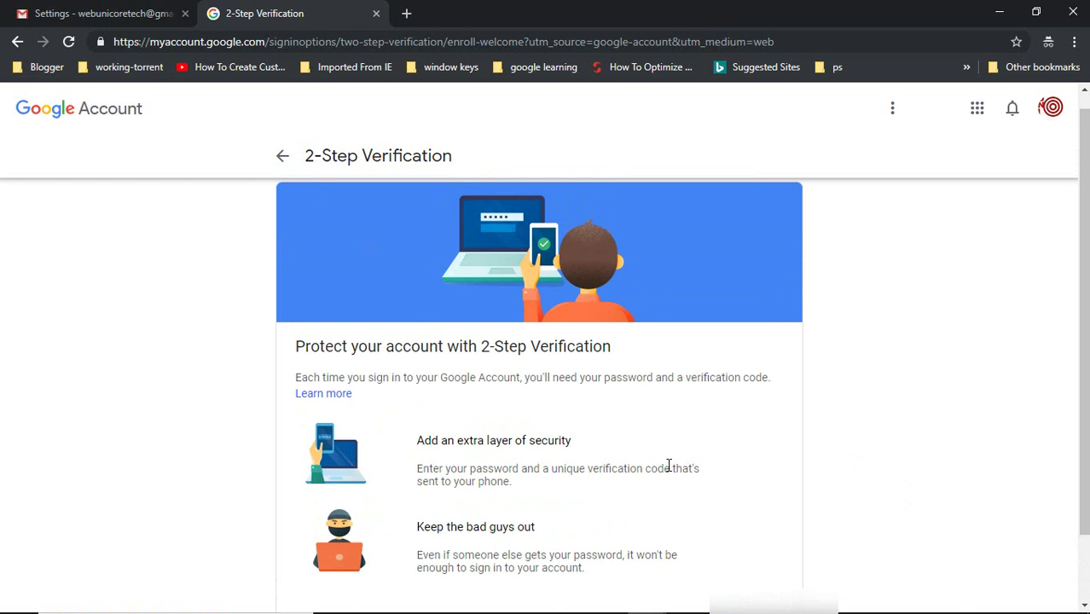
scroll(669, 465, "down", 1)
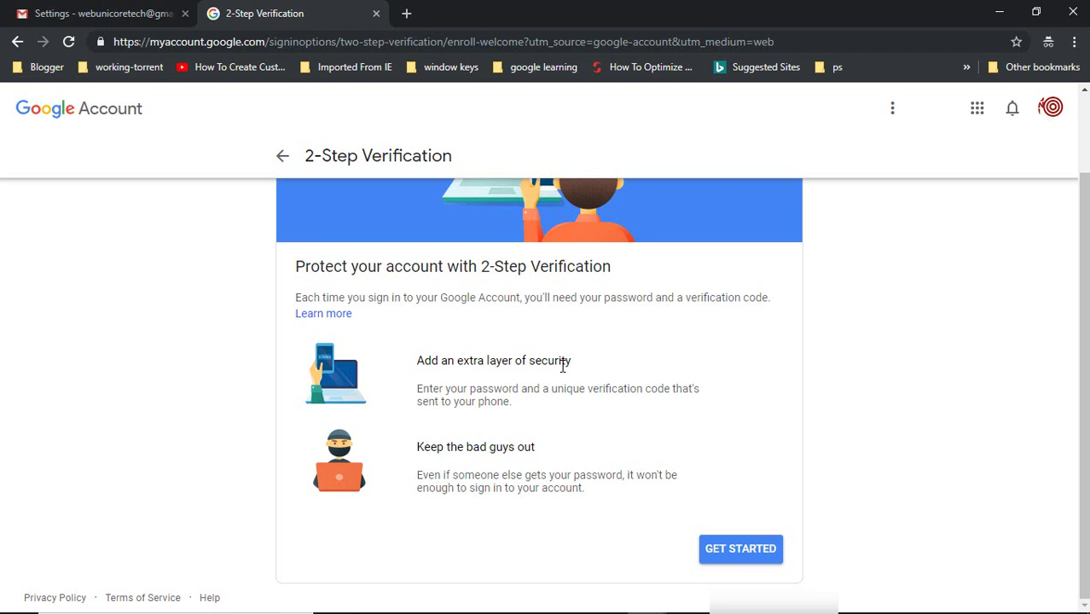
left_click(725, 553)
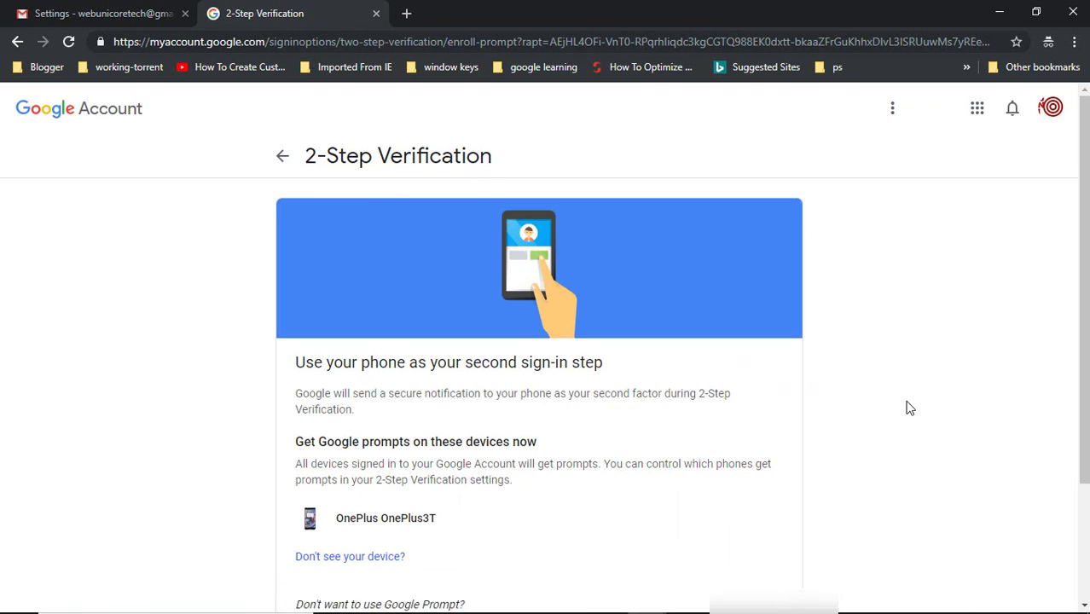
- Choose Text message or voice call instead of Google prompts as the second step
scroll(887, 414, "down", 1)
scroll(773, 422, "up", 1)
scroll(652, 428, "down", 2)
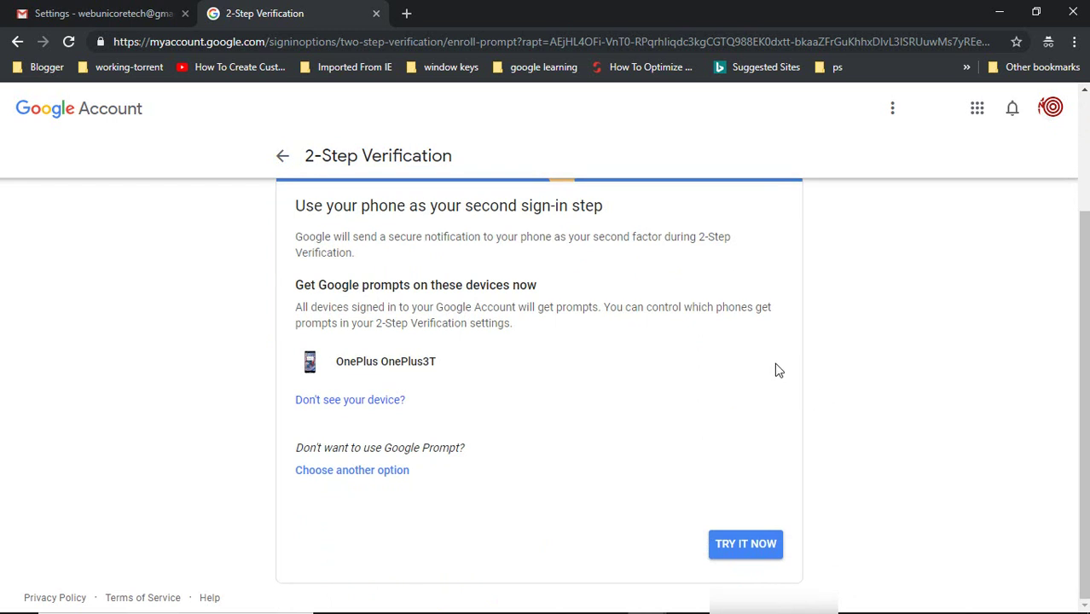
scroll(784, 375, "up", 1)
scroll(734, 386, "up", 1)
scroll(495, 440, "down", 1)
left_click(337, 481)
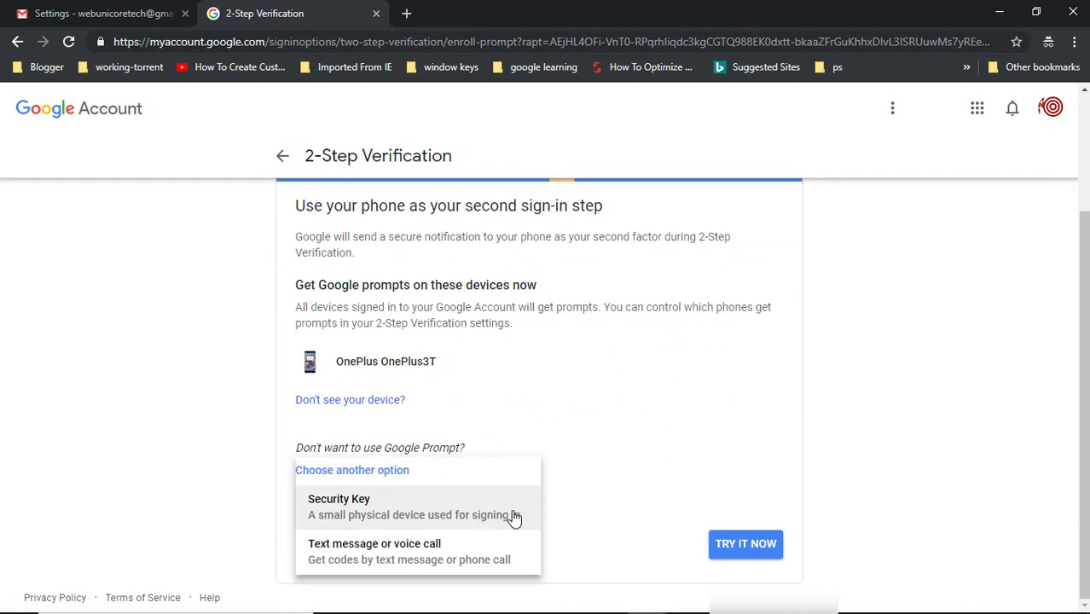
left_click(353, 555)
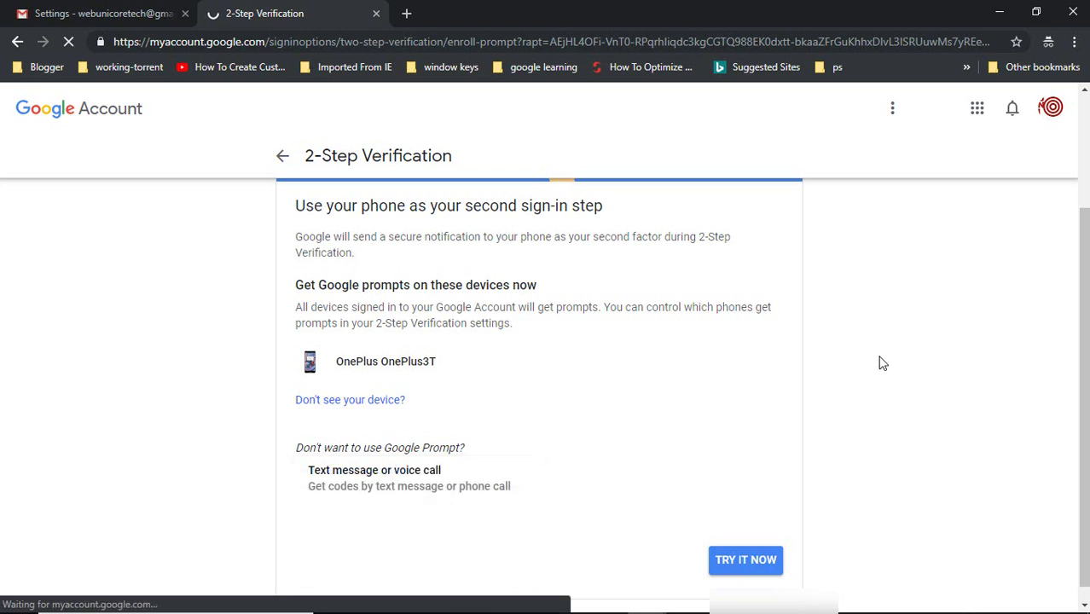
- Confirm the phone number, submit the texted code, and turn 2-Step Verification on
scroll(884, 365, "down", 2)
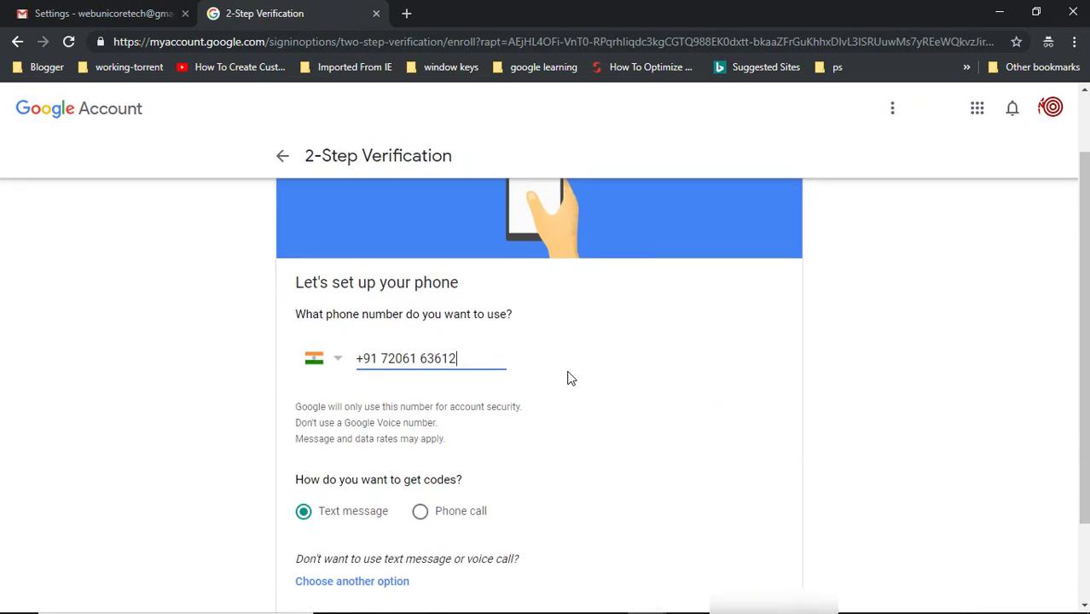
scroll(785, 442, "down", 1)
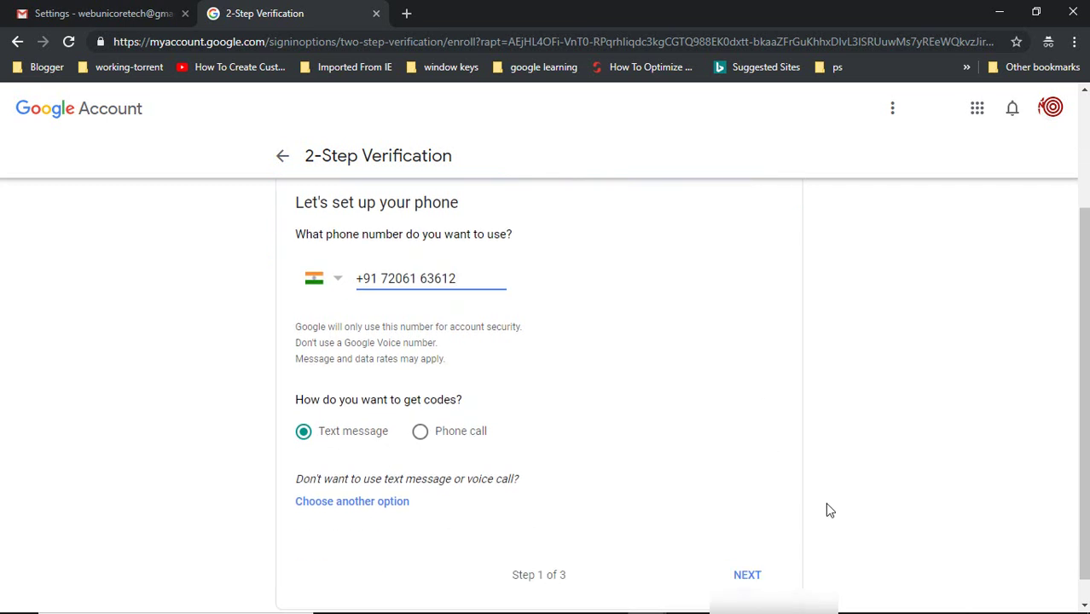
left_click(747, 575)
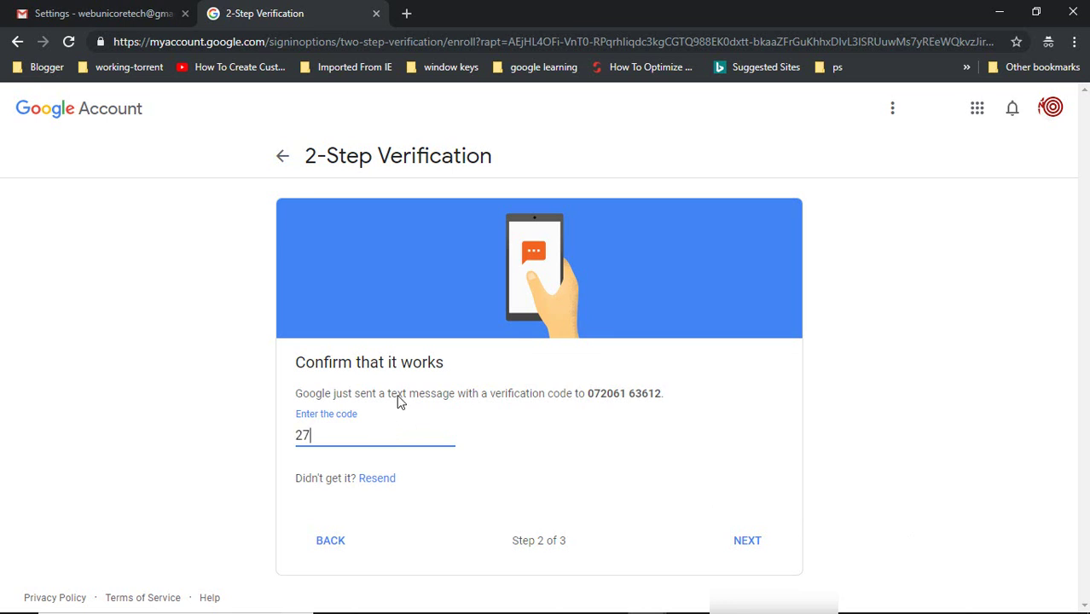
left_click(749, 543)
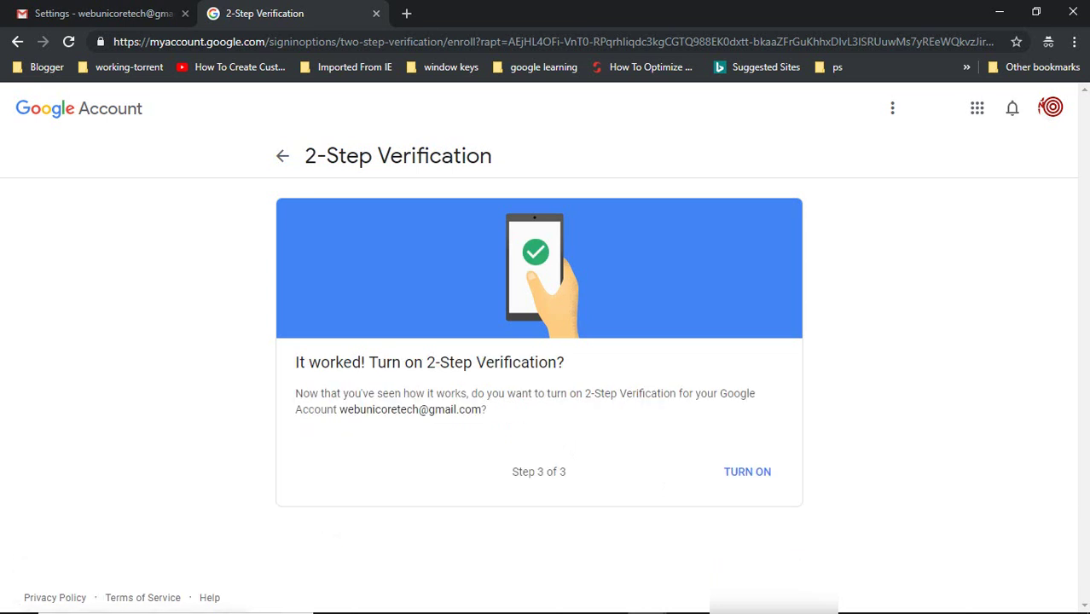
left_click(745, 483)
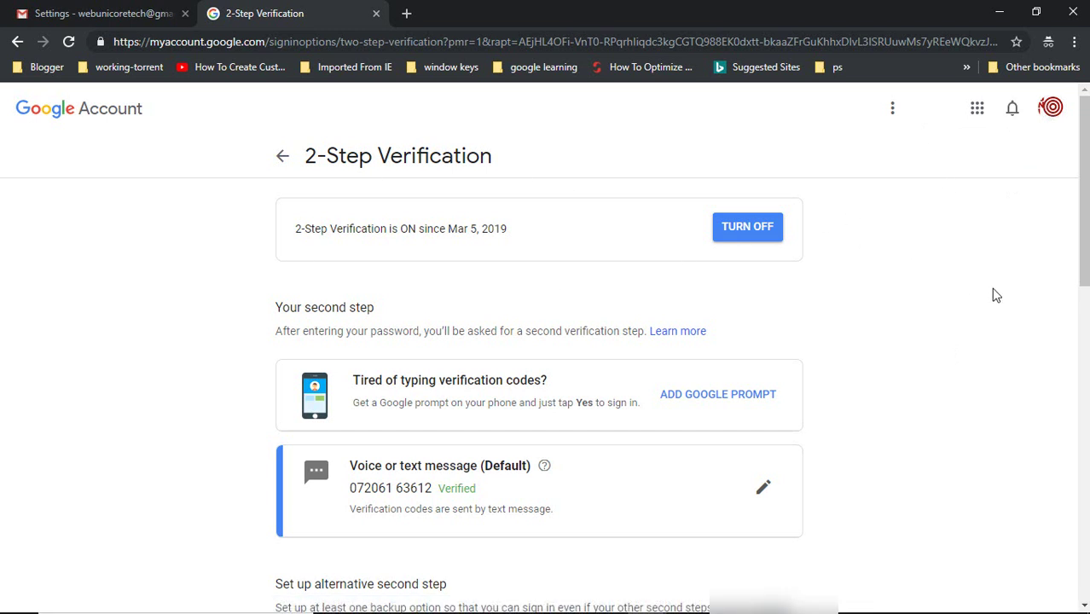
- Open Google Account in a new tab from the avatar and check Security shows 2-Step Verification On
left_click(1054, 118)
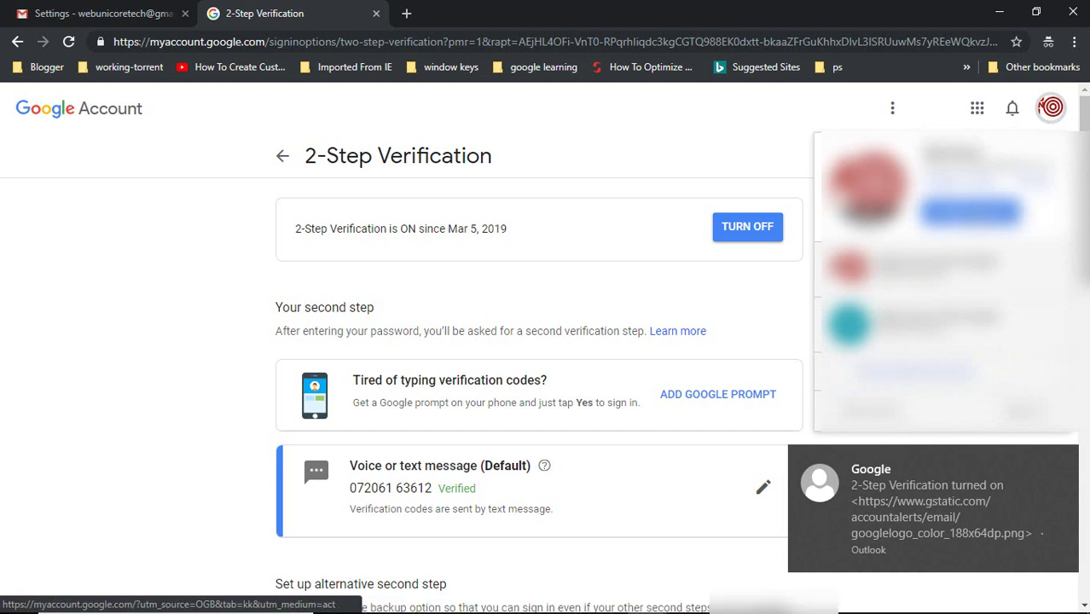
left_click(969, 210)
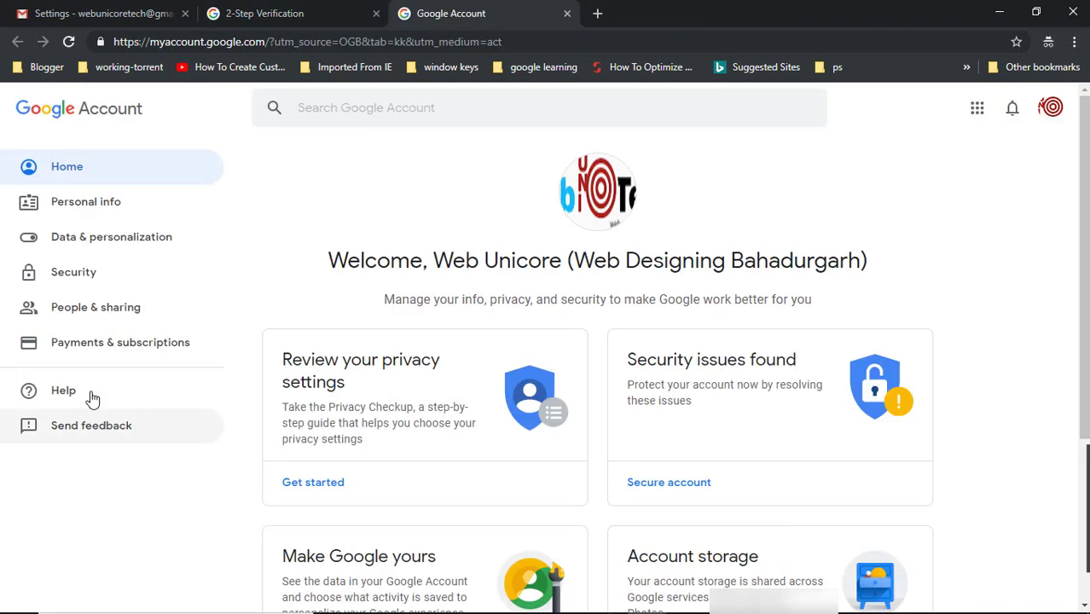
left_click(128, 276)
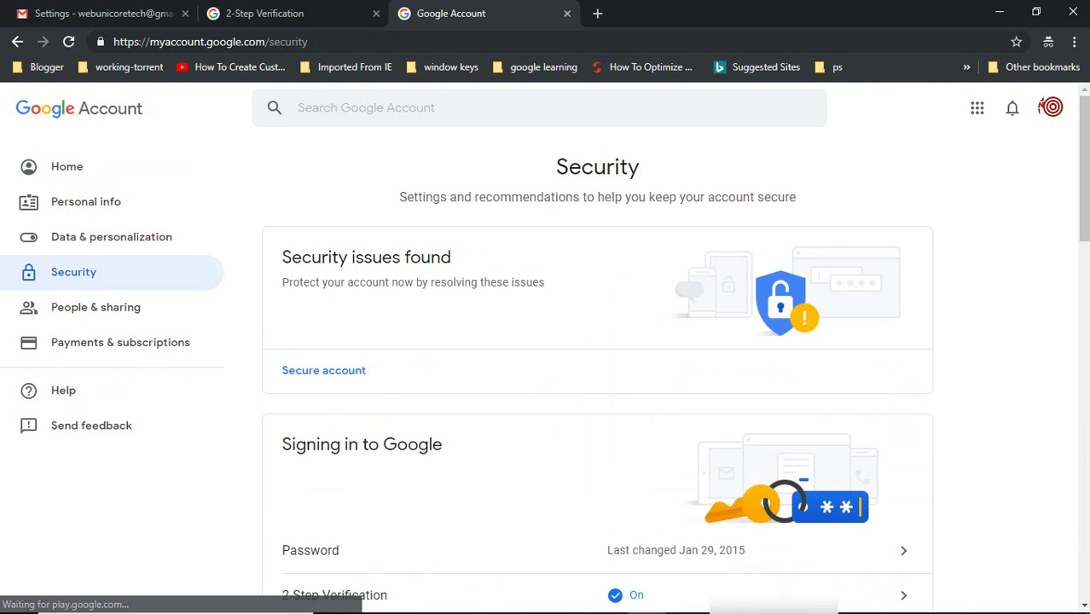
scroll(644, 319, "down", 3)
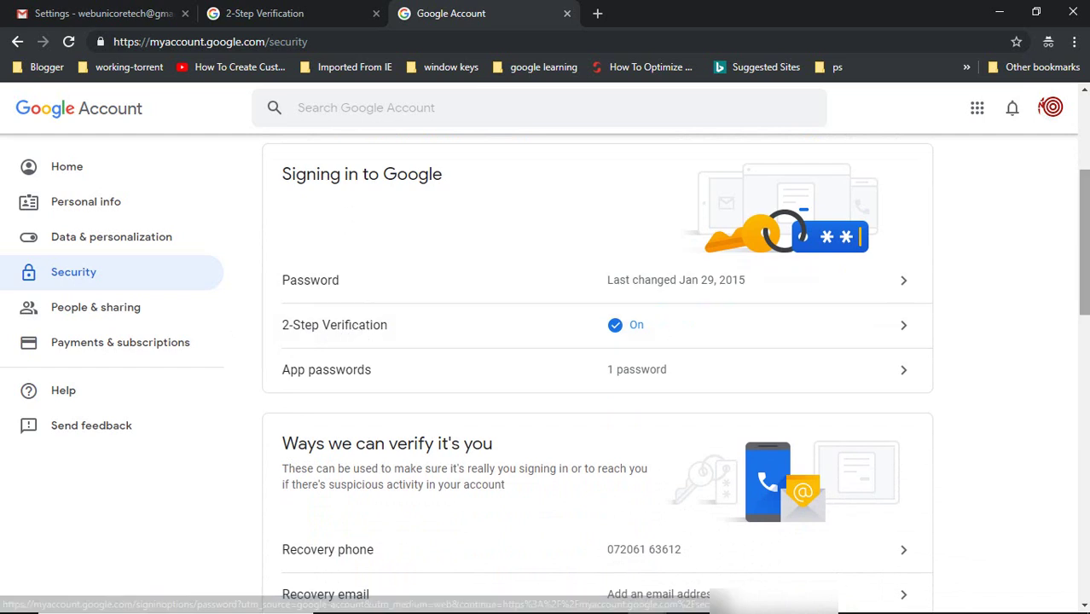
scroll(597, 367, "down", 15)
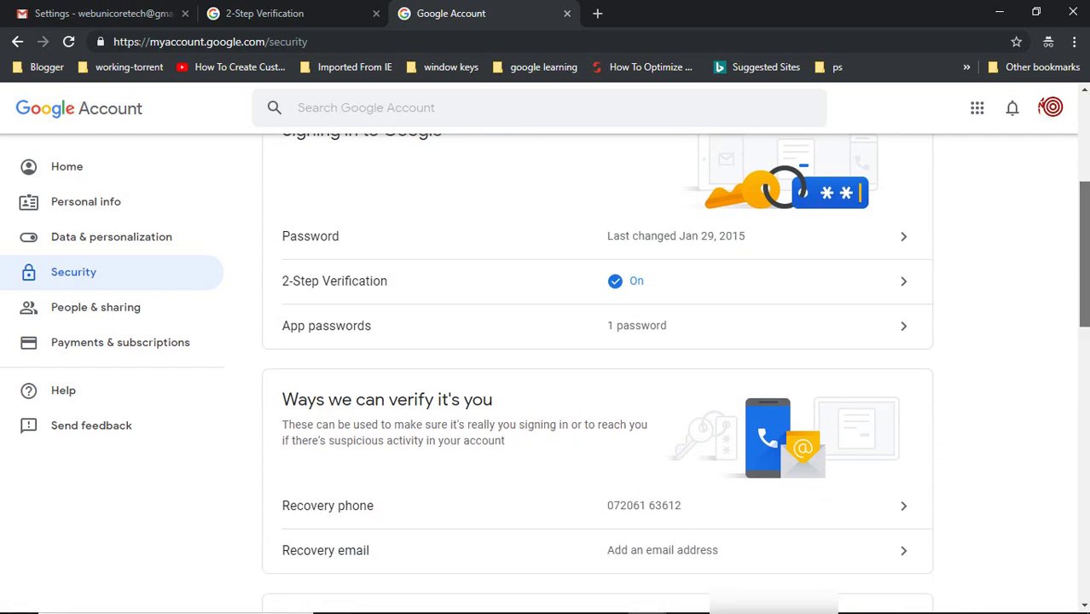
scroll(597, 367, "up", 10)
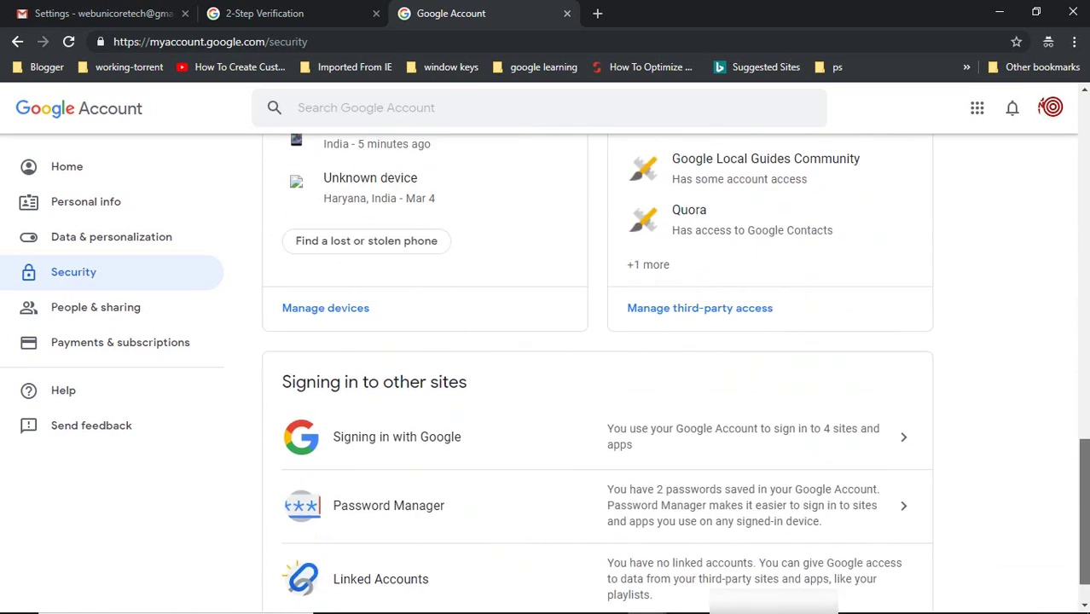
scroll(597, 375, "up", 4)
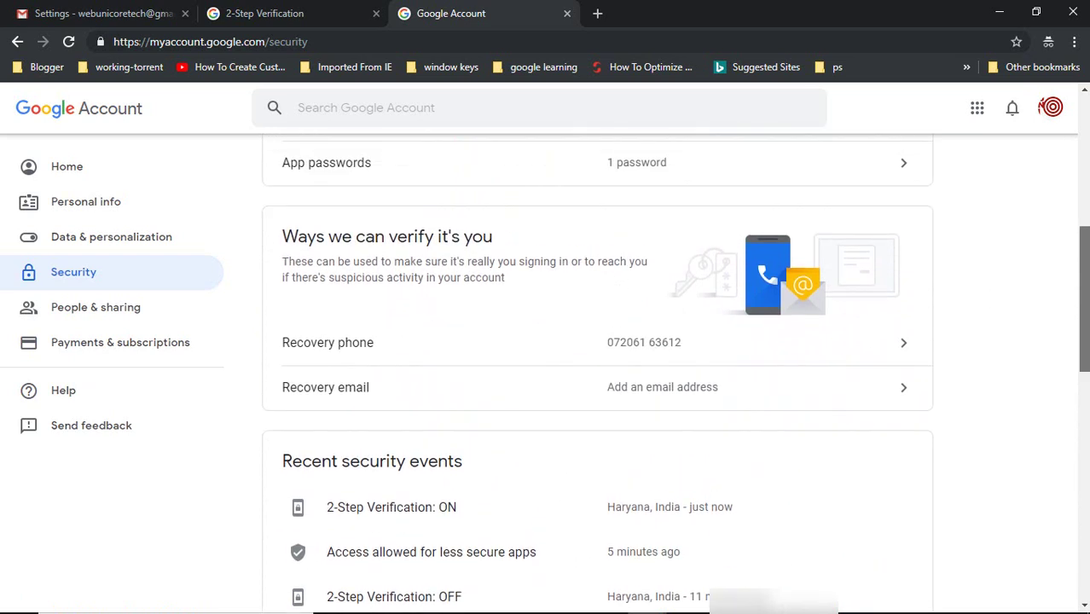
scroll(597, 375, "down", 4)
scroll(597, 375, "up", 4)
scroll(597, 375, "up", 1)
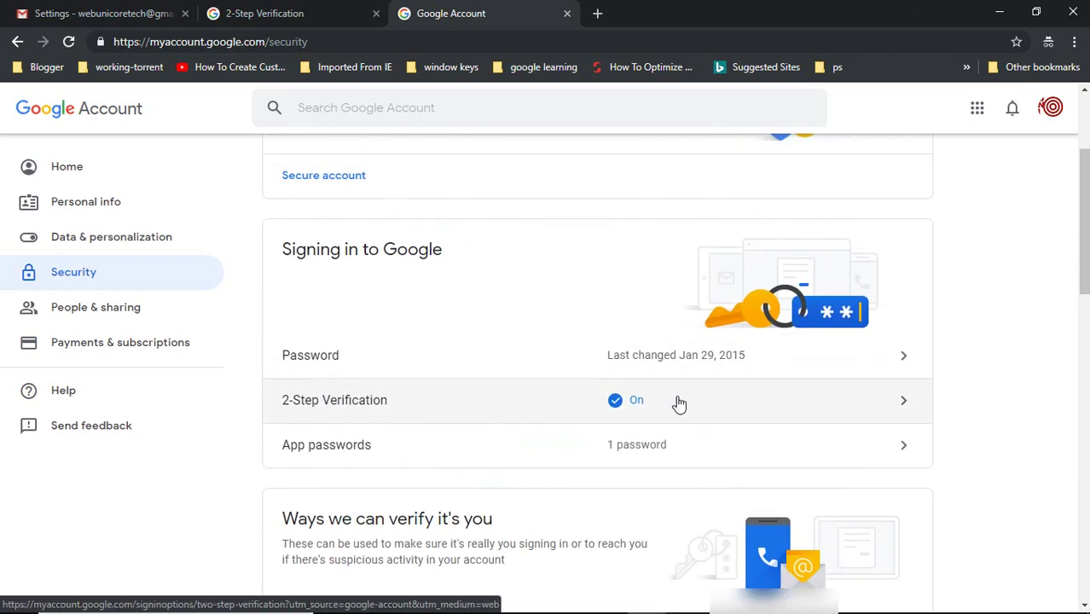
- Open App passwords, re-verifying with the account password and a six-digit texted code
left_click(315, 454)
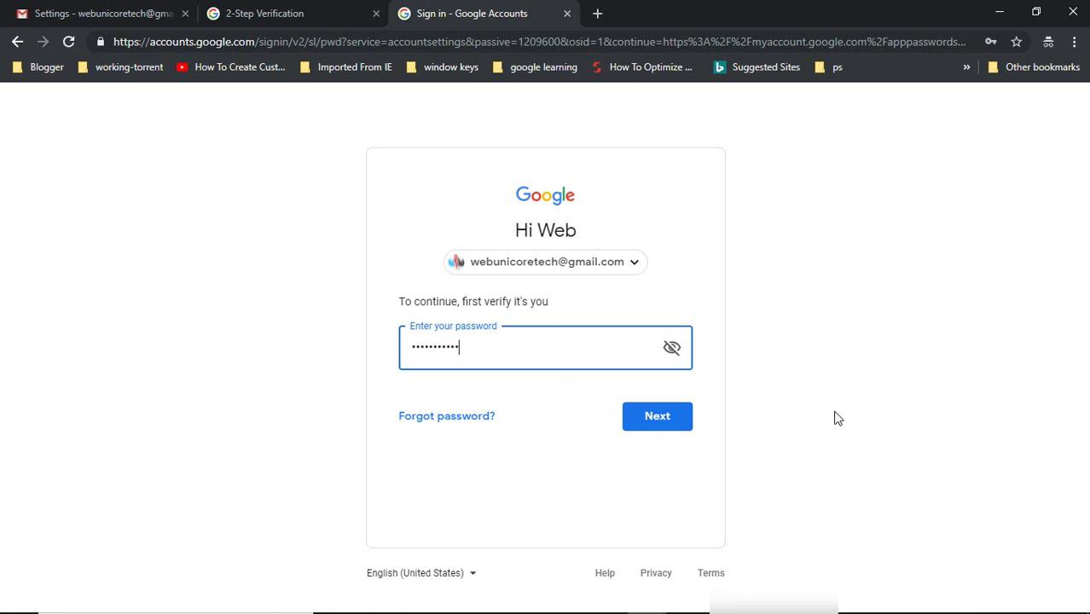
key("Return")
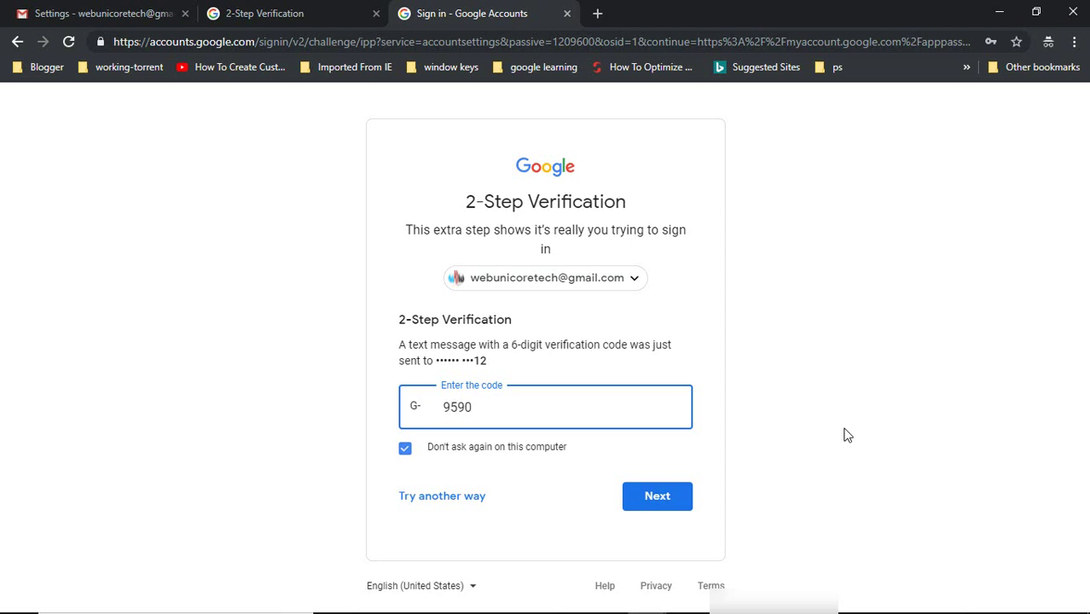
left_click(668, 502)
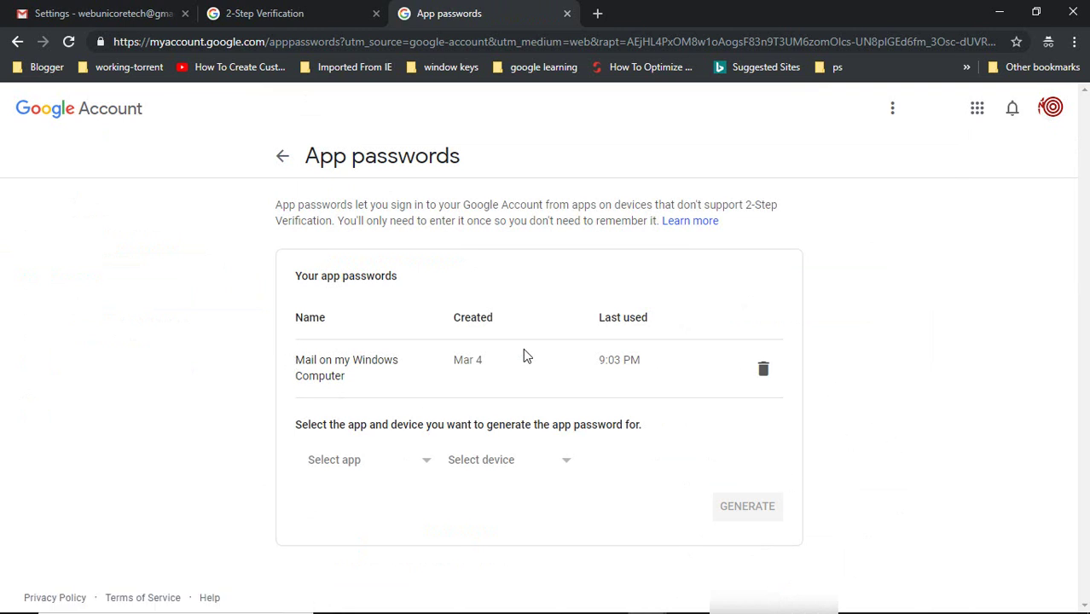
- Revoke the old 'Mail on my Windows Computer' app password
left_click_drag(301, 276, 394, 277)
left_click(394, 278)
left_click(763, 369)
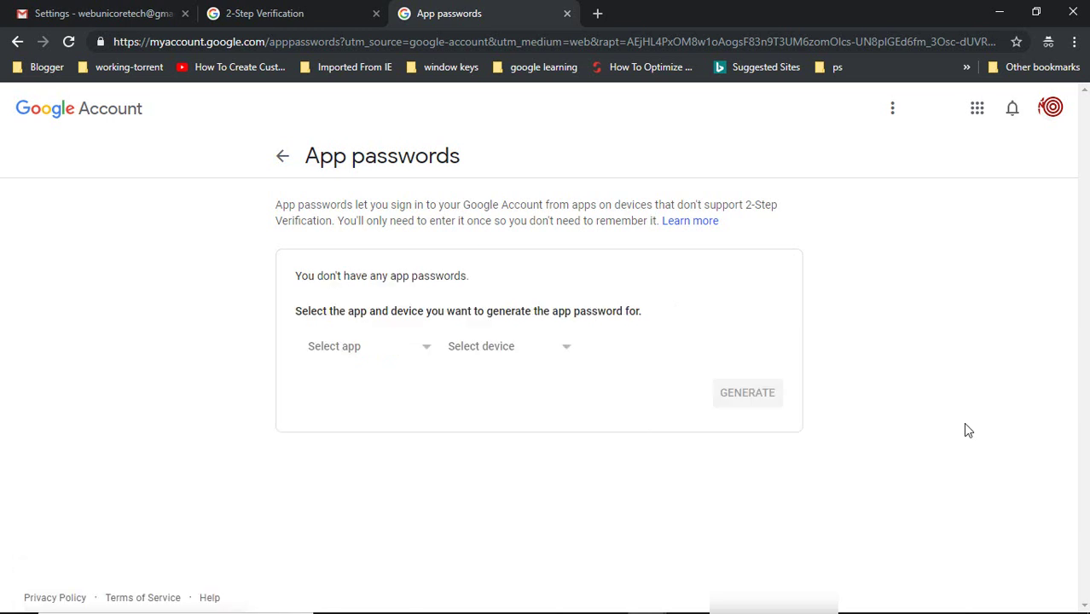
left_click_drag(283, 204, 766, 204)
left_click(930, 375)
left_click_drag(306, 155, 450, 155)
left_click(464, 482)
- Generate a new app password for app Mail on device Windows Computer
left_click(354, 357)
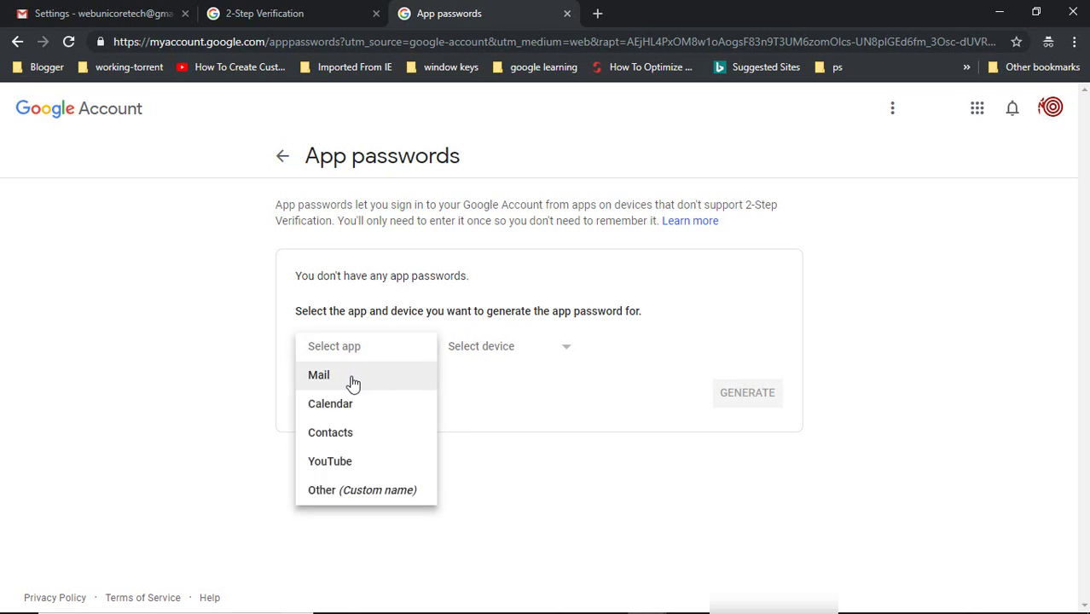
left_click(353, 384)
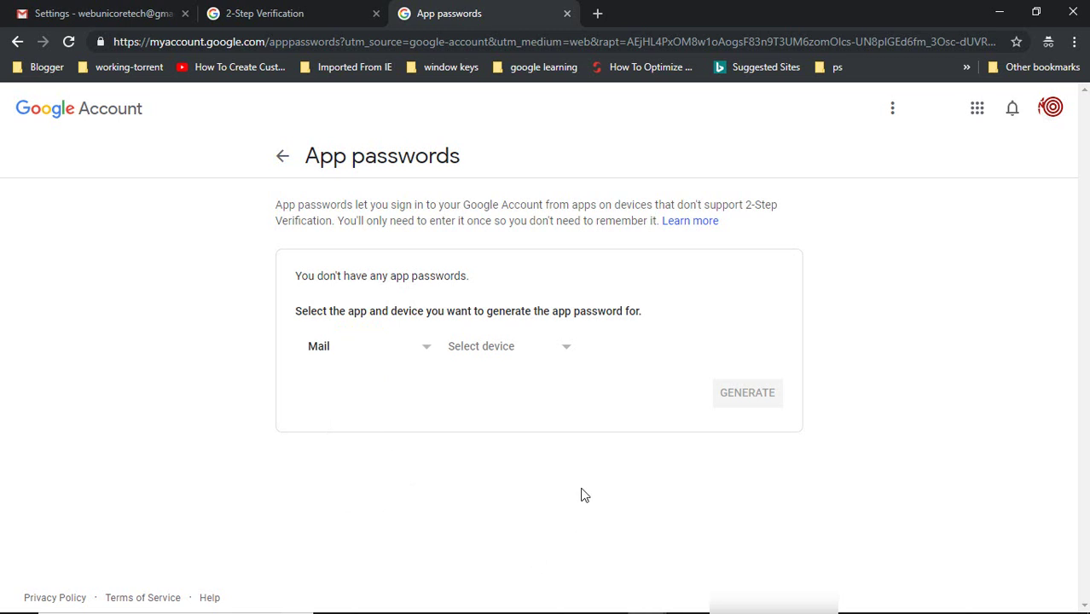
left_click(516, 351)
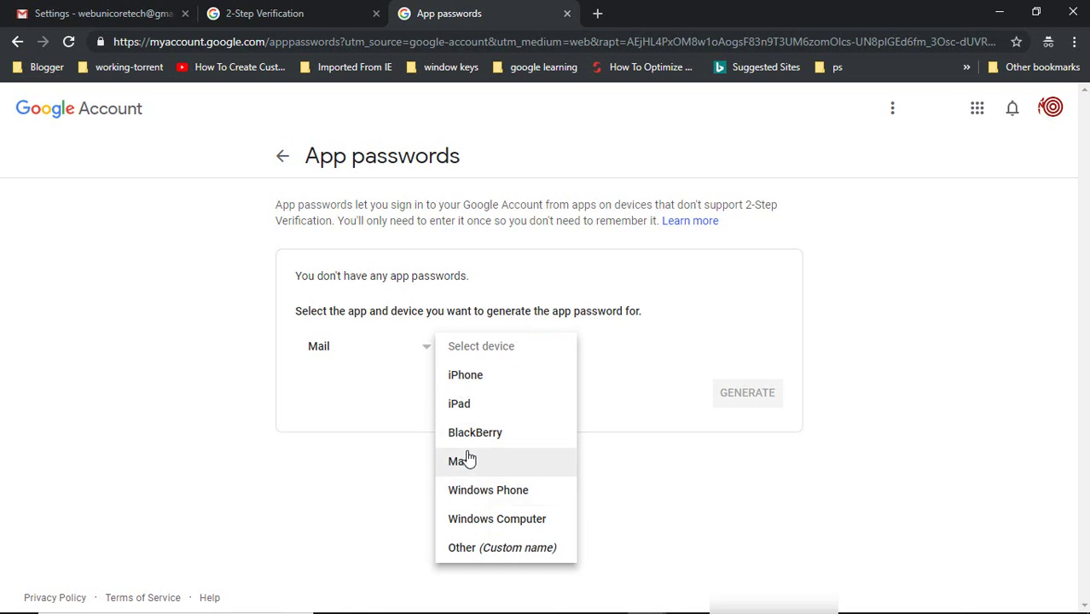
left_click(487, 519)
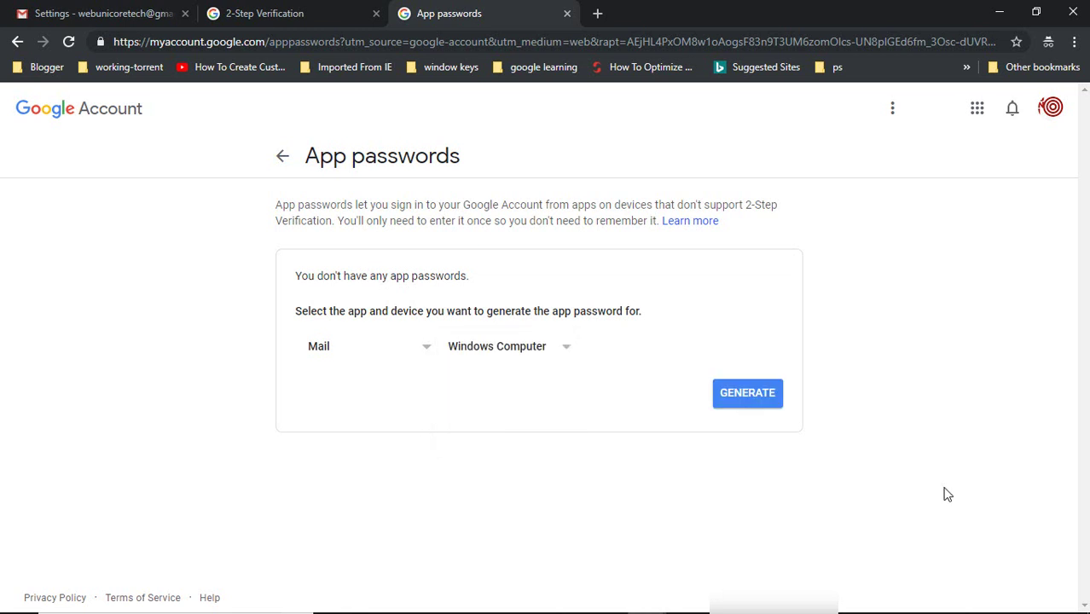
left_click(762, 400)
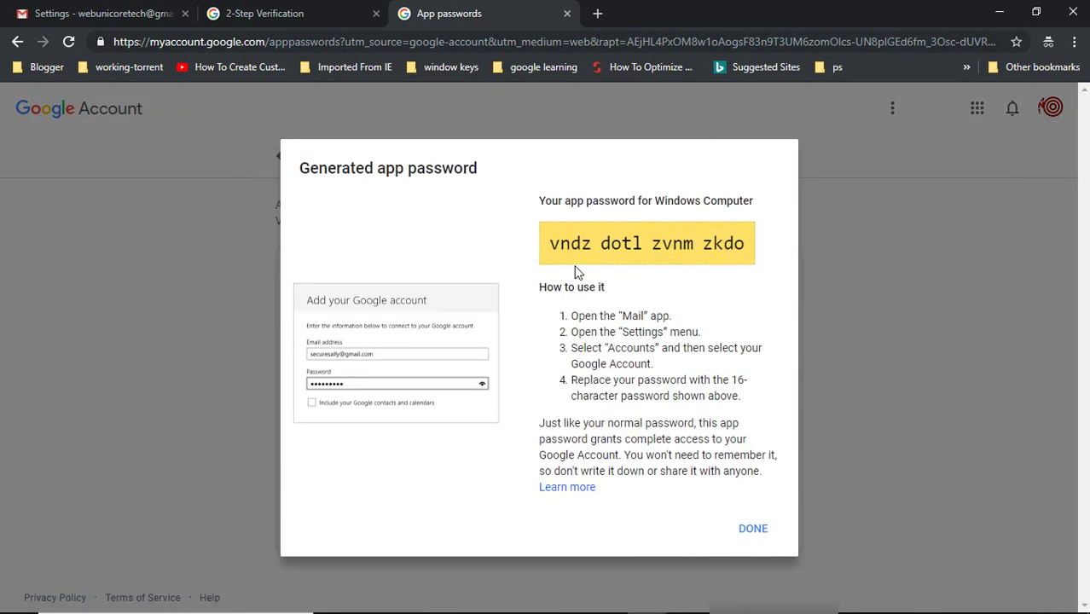
- Copy the generated yellow app password and dismiss the notice with Done
left_click_drag(549, 244, 777, 266)
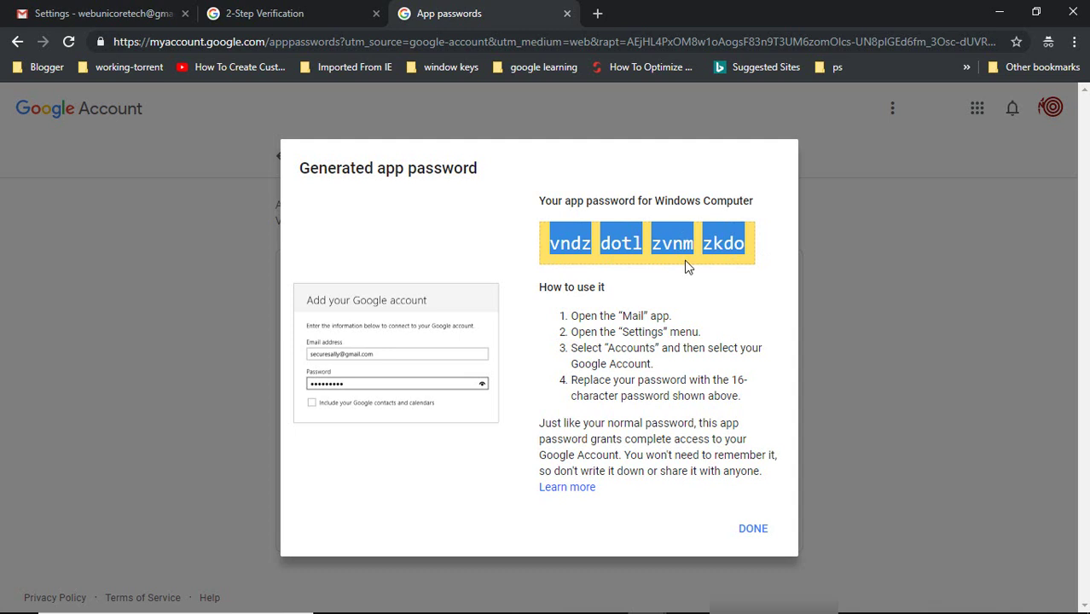
right_click(573, 243)
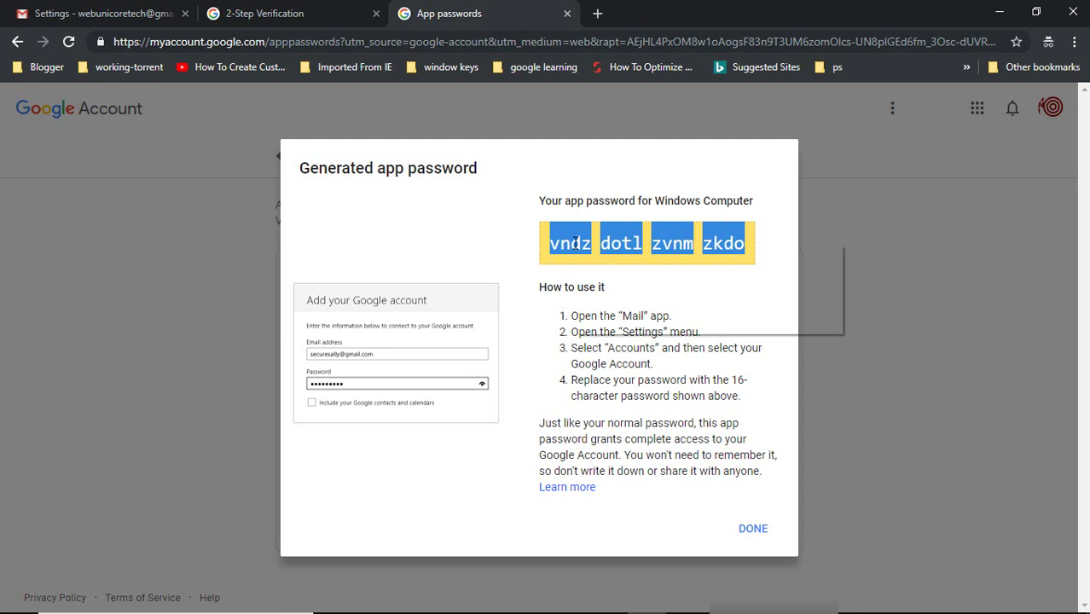
left_click(631, 254)
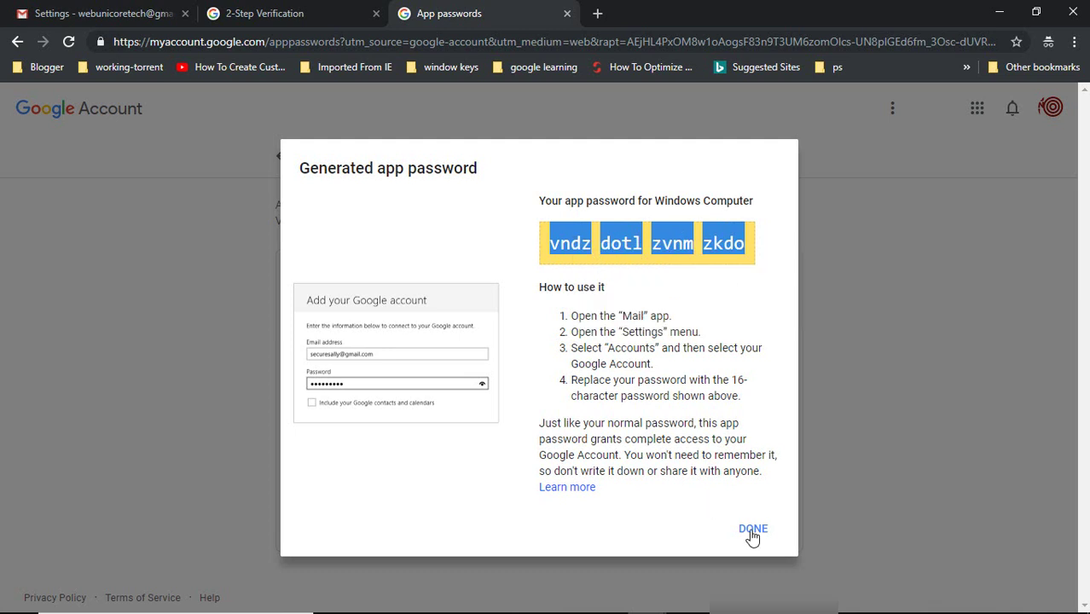
left_click(754, 528)
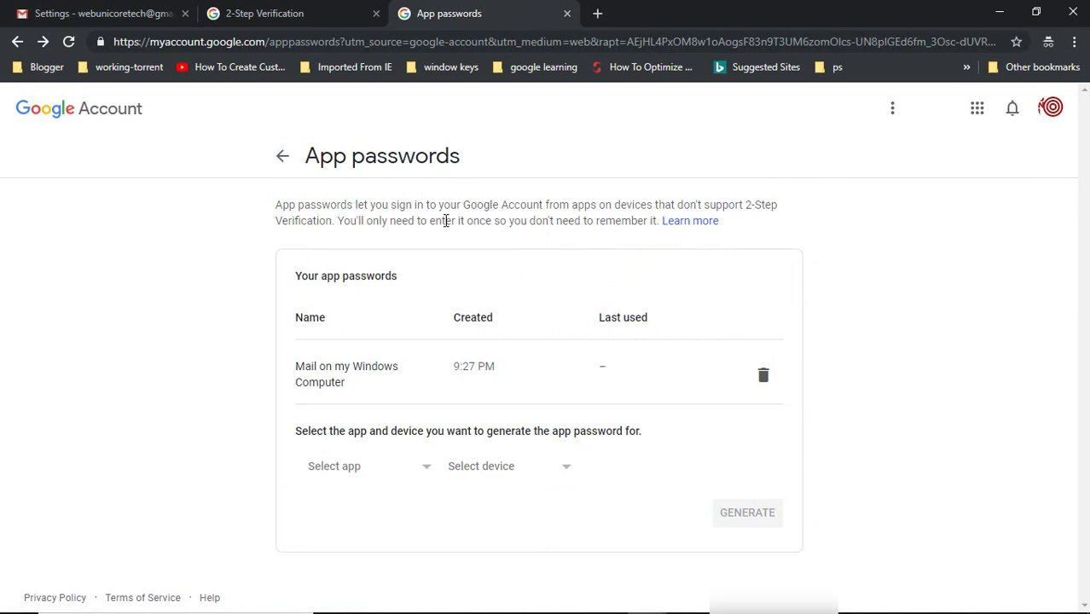
- From the Outlook Inbox, send a new email with subject 'test' to the autocompleted contact
mouse_move(812, 580)
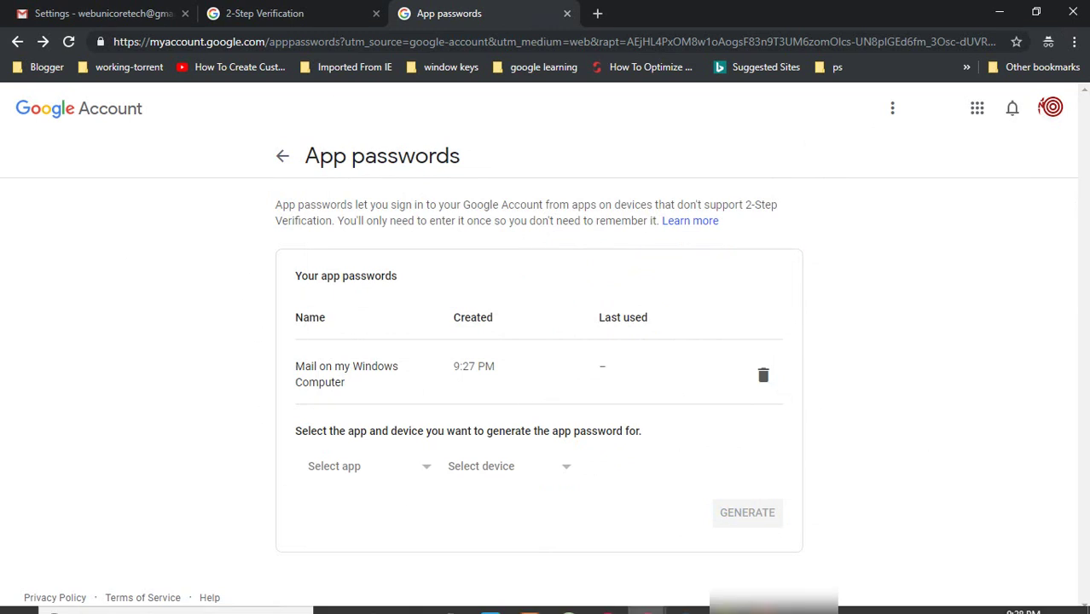
mouse_move(687, 598)
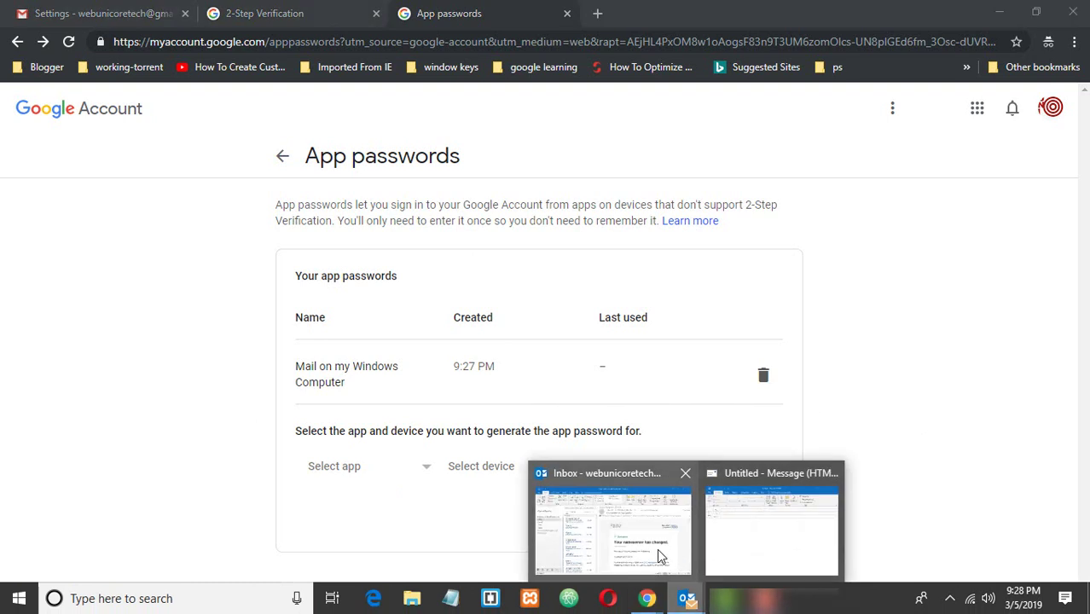
left_click(657, 549)
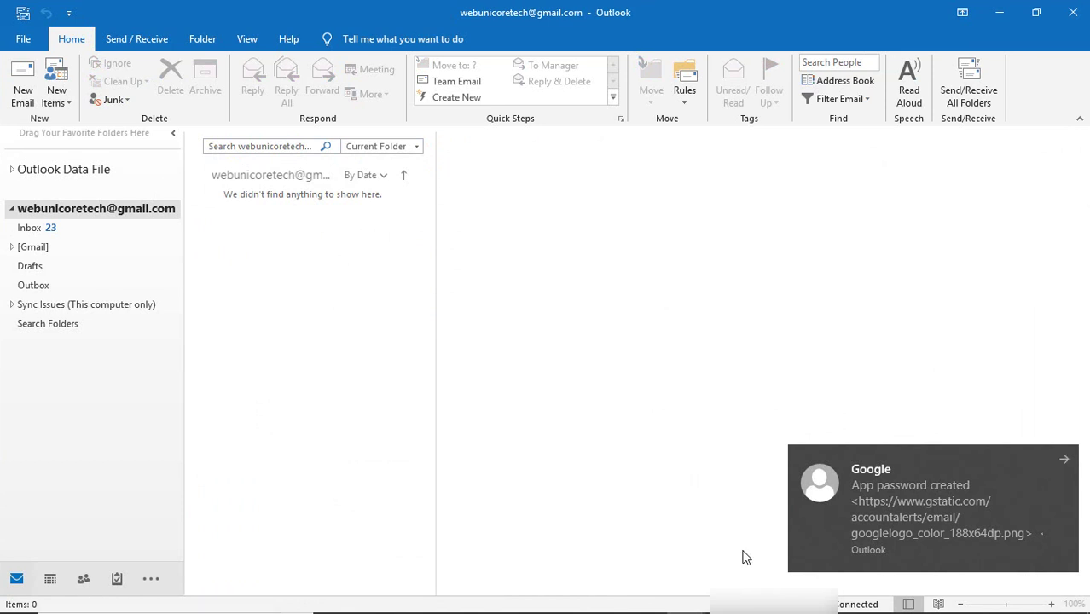
left_click(23, 93)
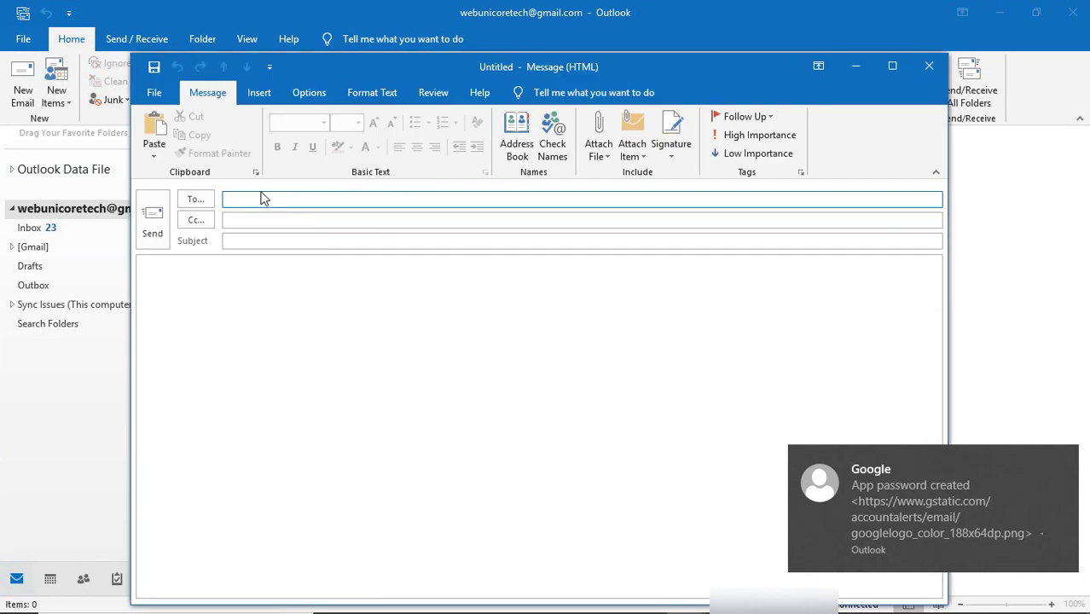
type("har")
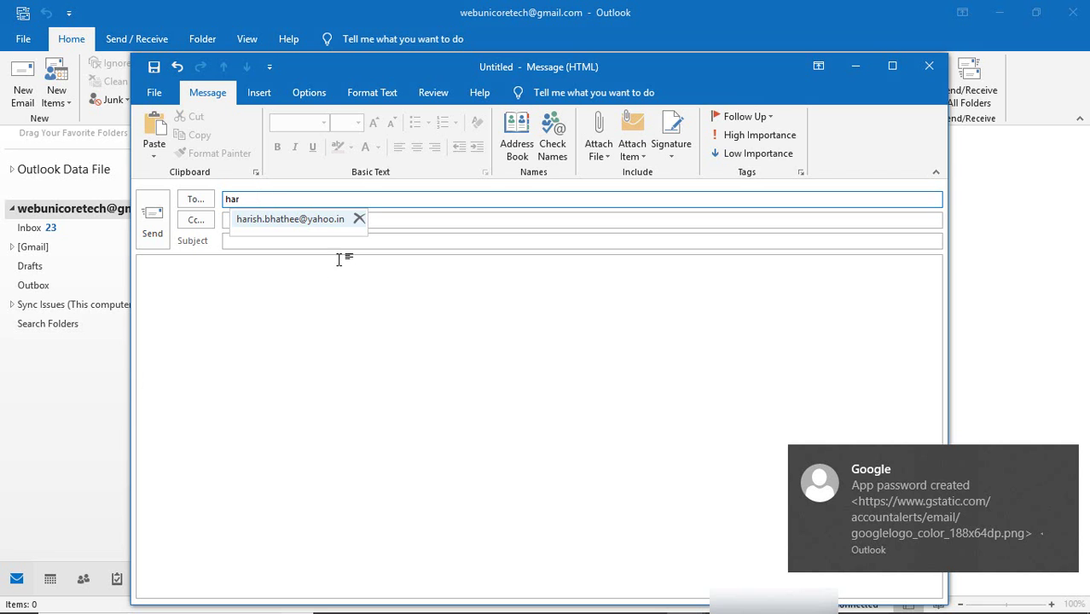
left_click(290, 242)
type("test")
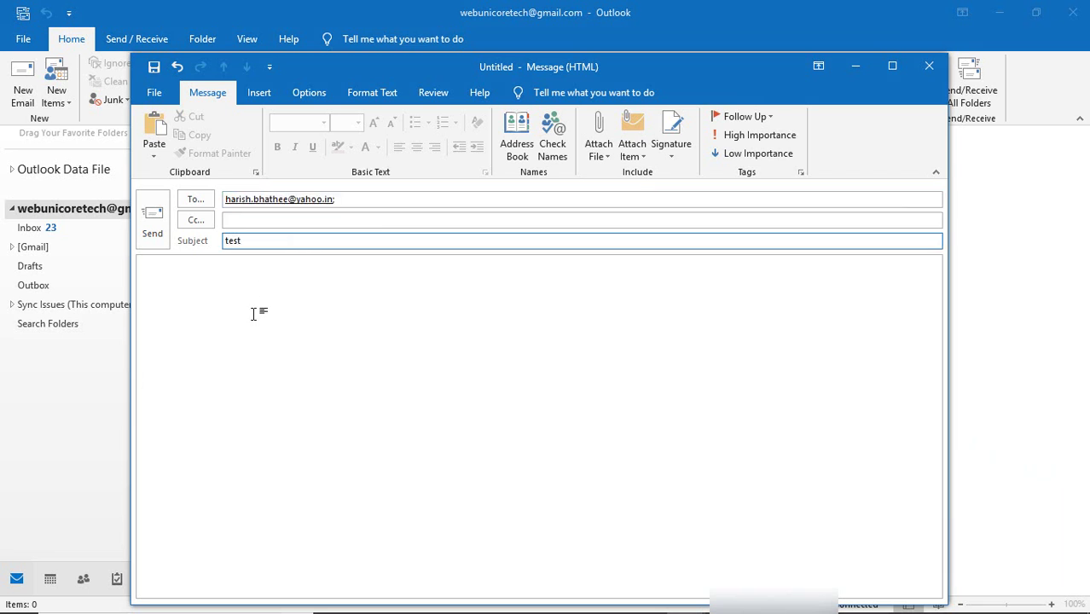
left_click(218, 323)
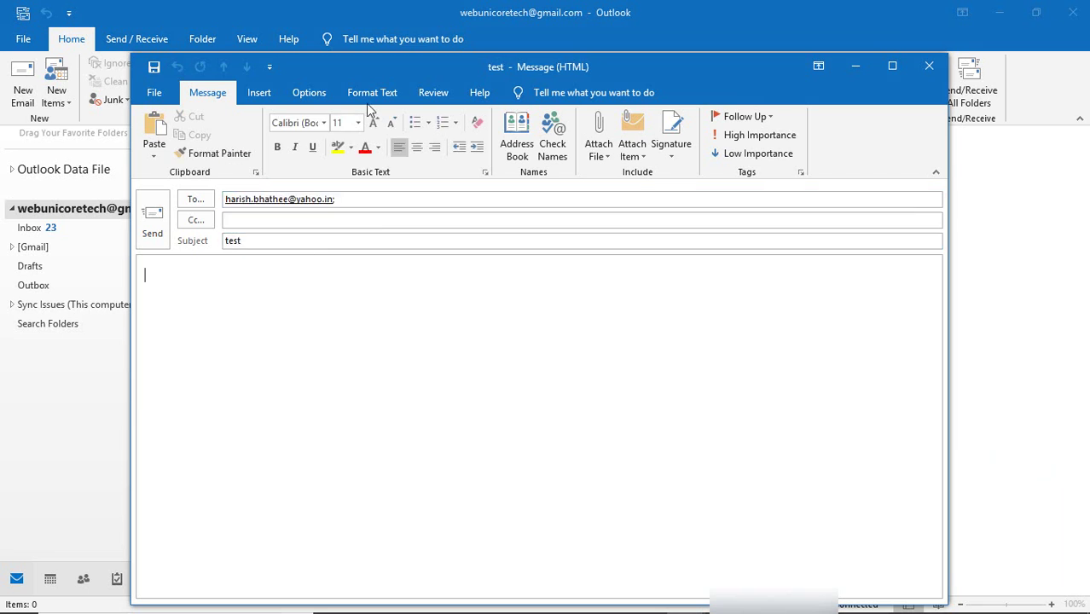
left_click_drag(383, 66, 416, 66)
left_click(184, 220)
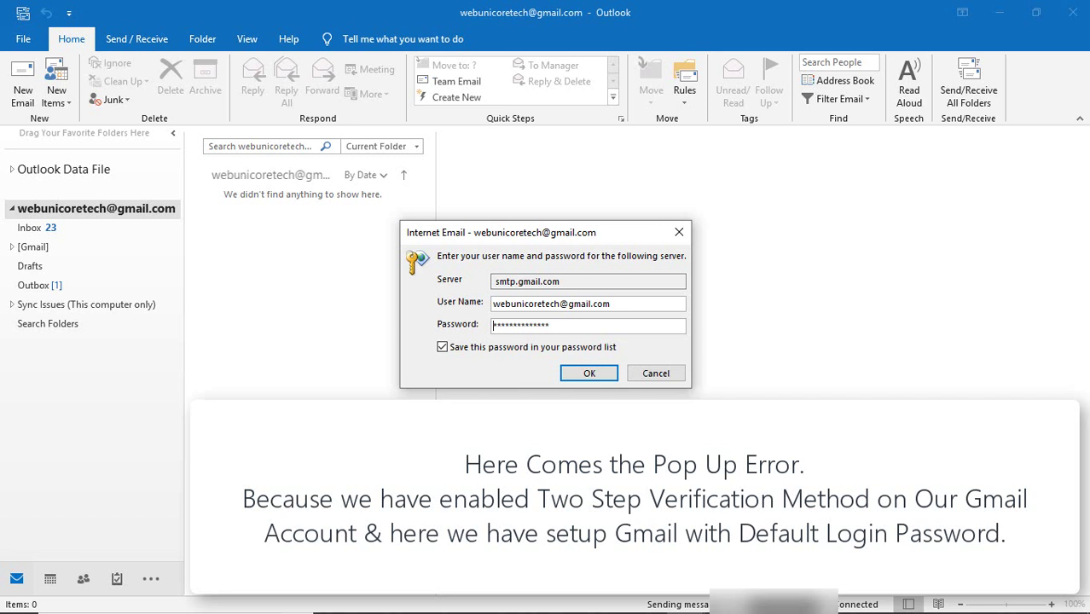
- Paste the app password over the old smtp.gmail.com password and confirm the prompt
left_click_drag(495, 236, 572, 189)
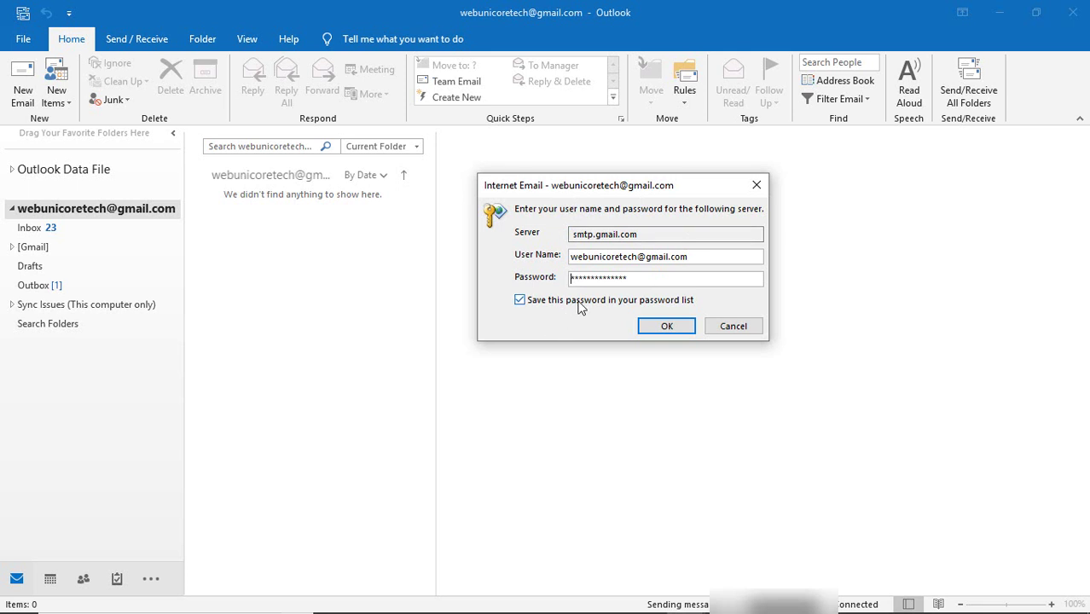
left_click_drag(636, 280, 546, 278)
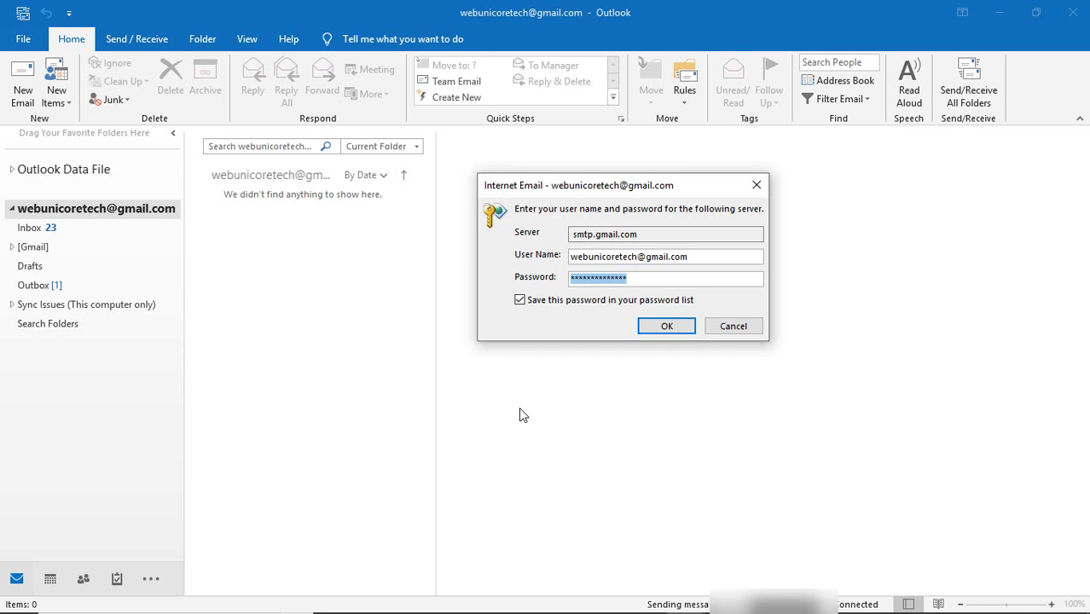
key("ctrl+v")
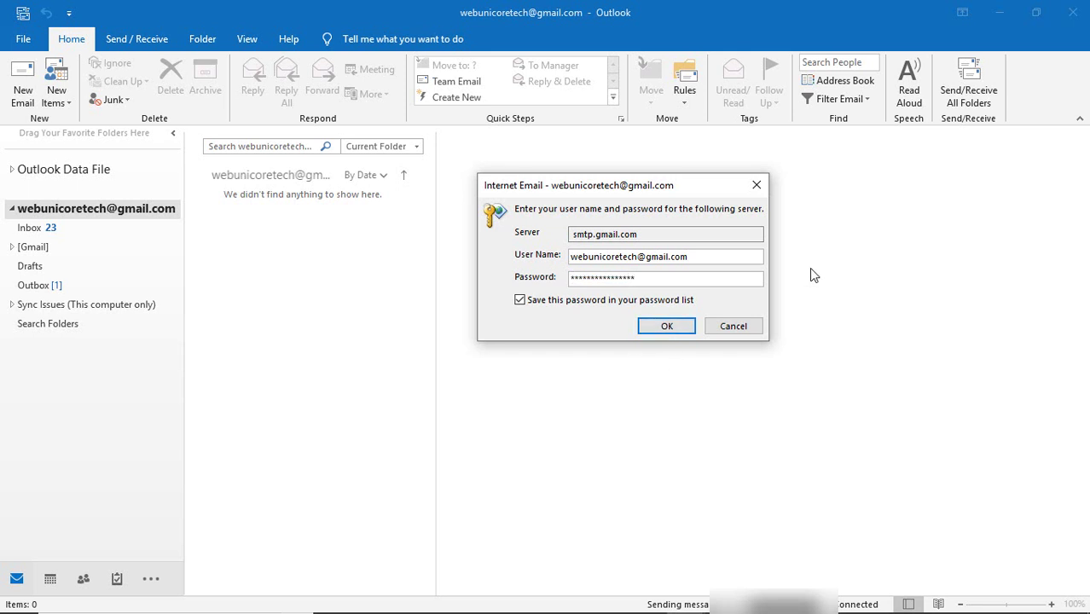
left_click(666, 329)
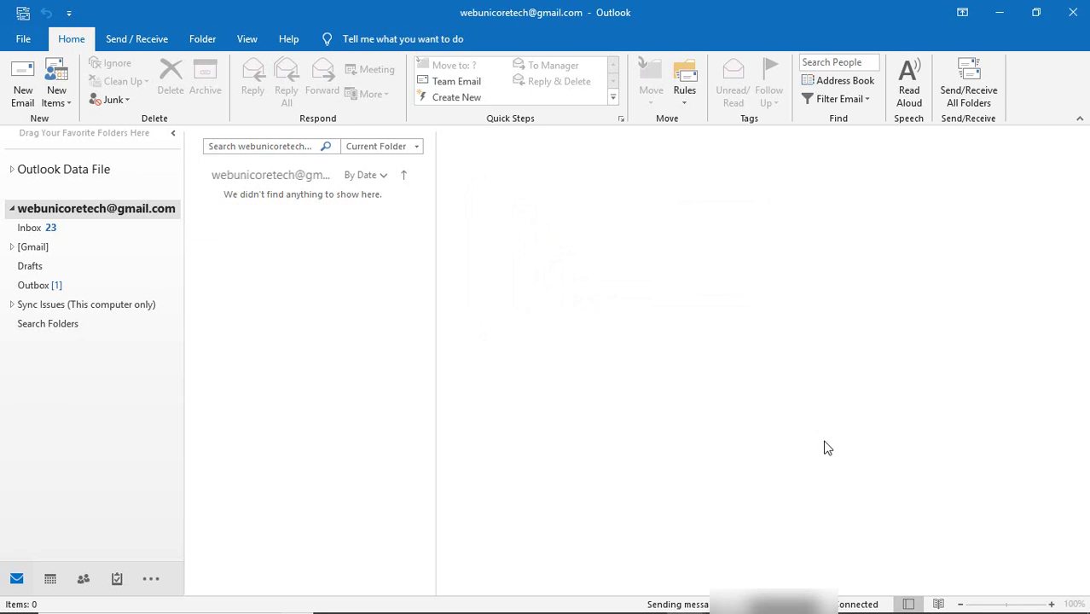
- Send another email with subject 'test mail' to the autocompleted contact
left_click(23, 85)
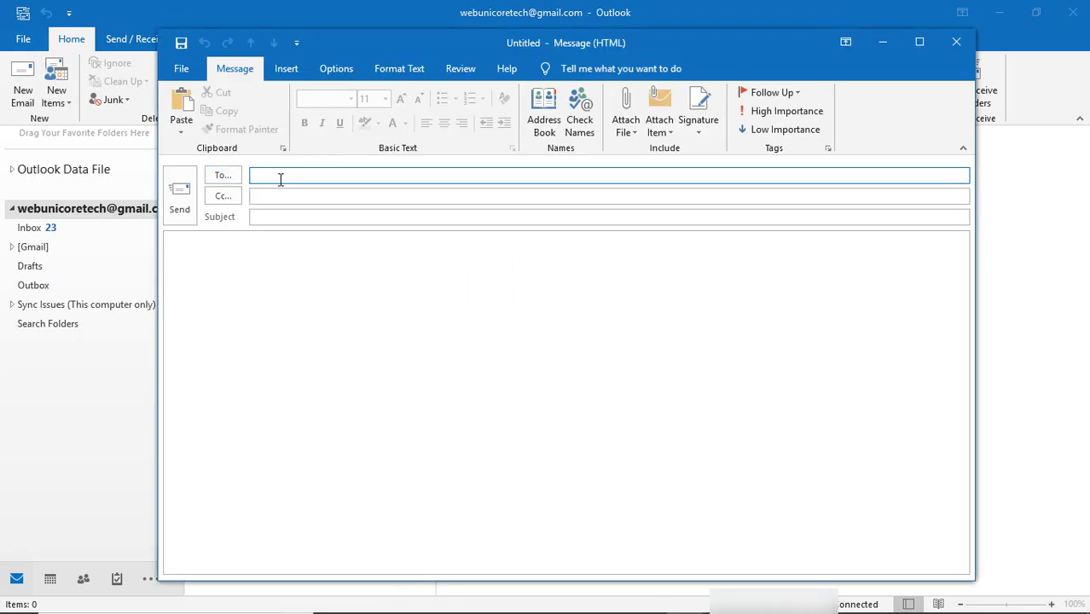
type("ha")
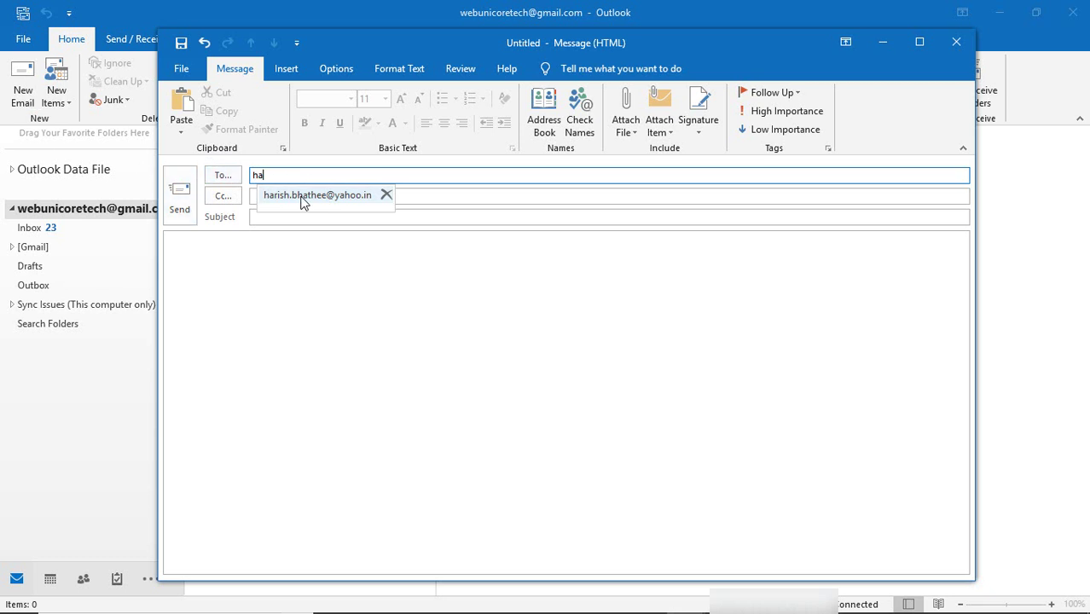
left_click(303, 201)
left_click(306, 217)
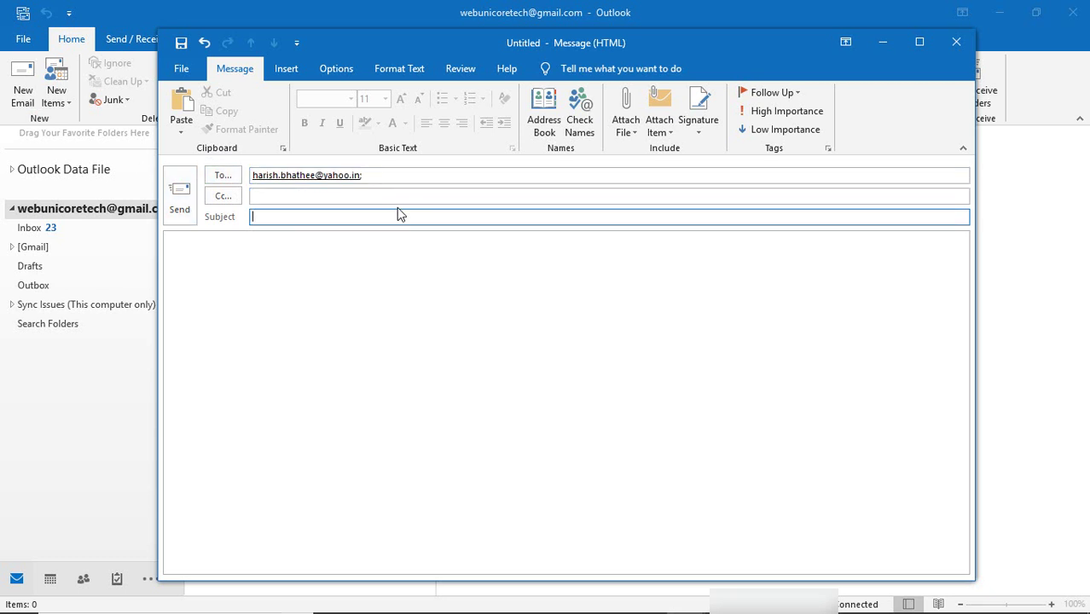
type("test mail")
key("alt+s")
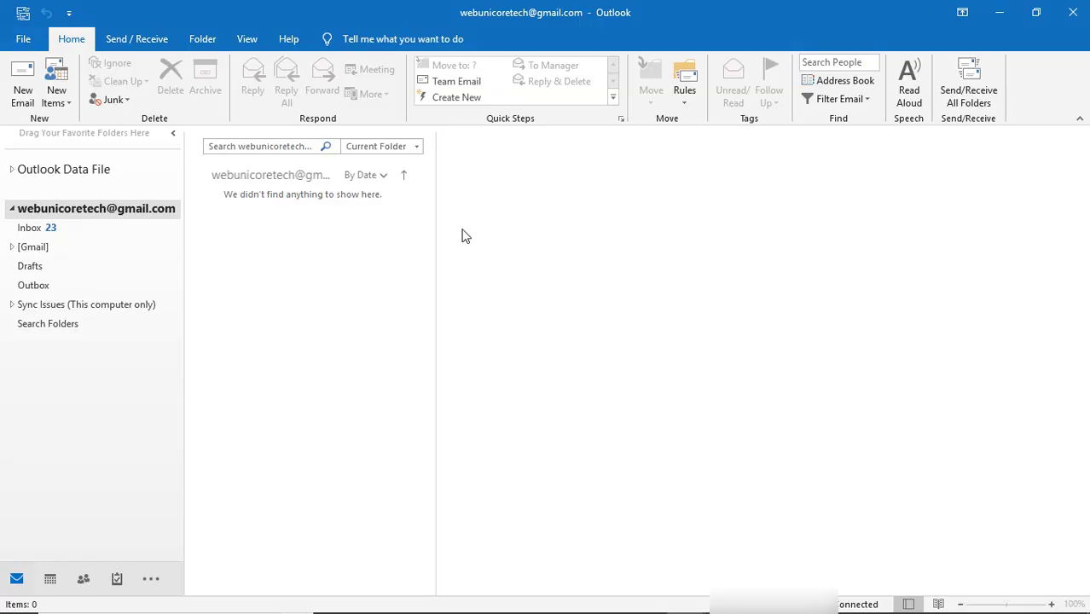
- Bring up Update Password under File > Account Settings for the Gmail account
left_click(23, 39)
left_click(202, 239)
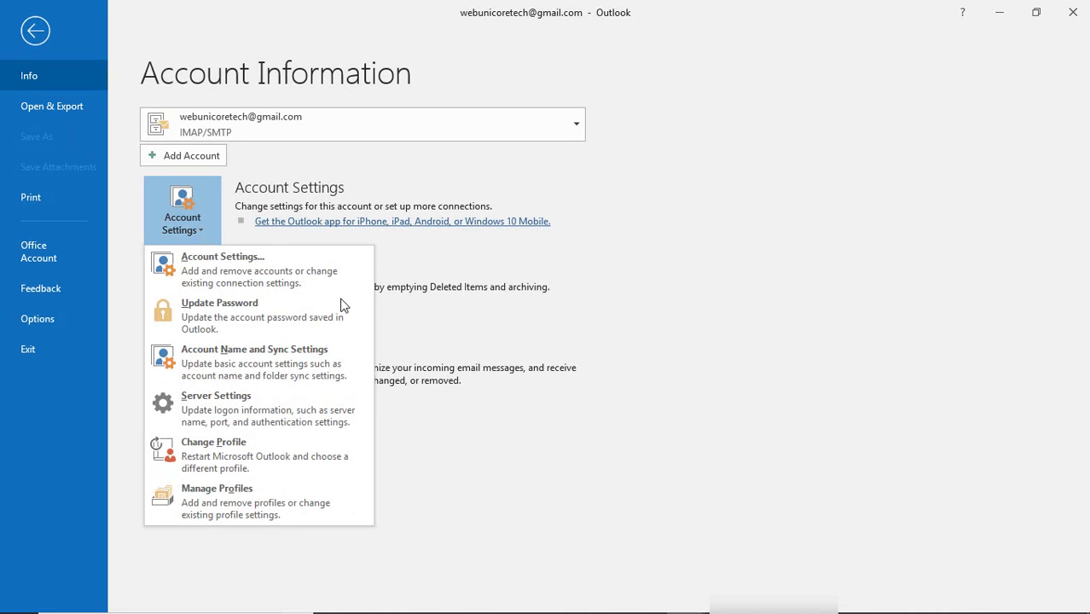
left_click(267, 318)
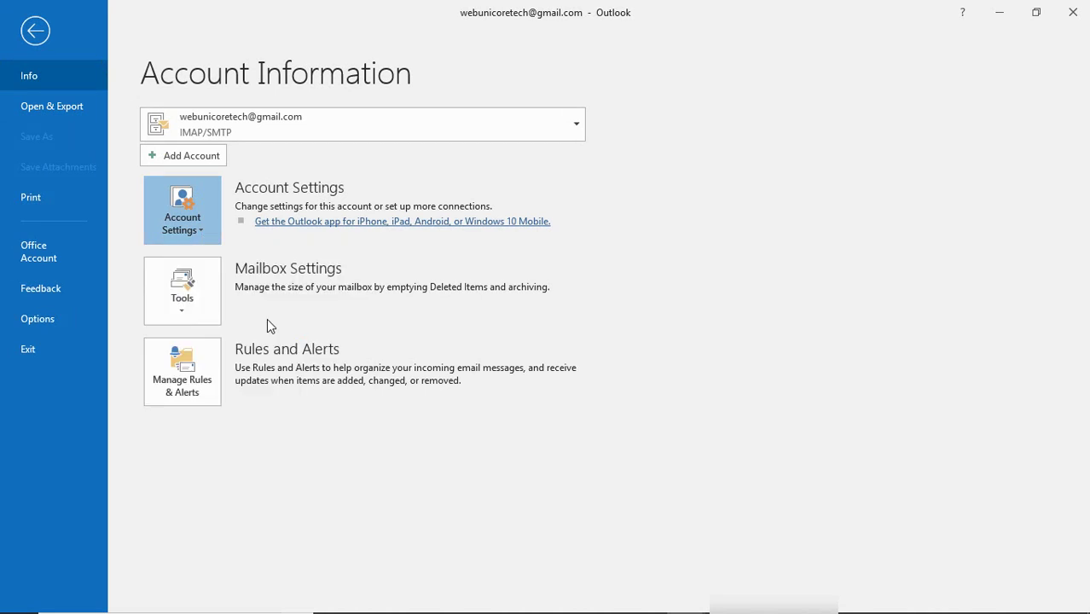